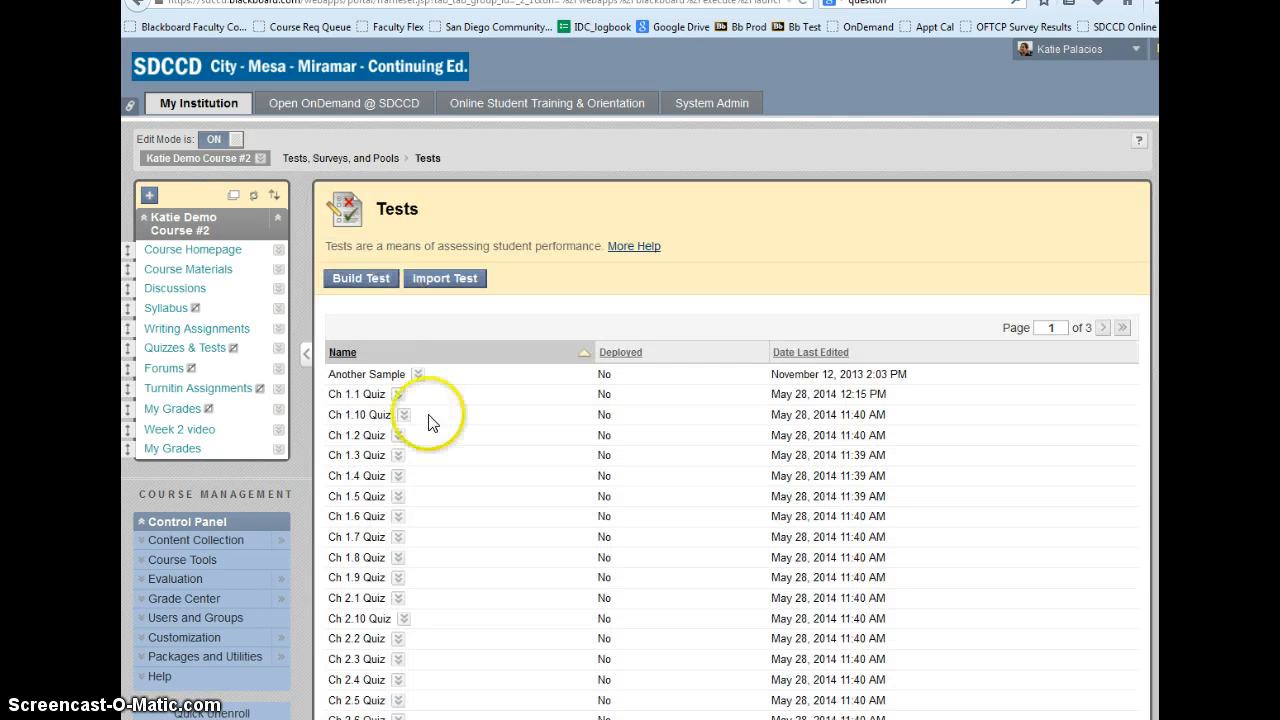
# - Read the Online Teaching email about importing certain questions between tests, and return to the course's tests list
pyautogui.scroll(-3, 480, 480)
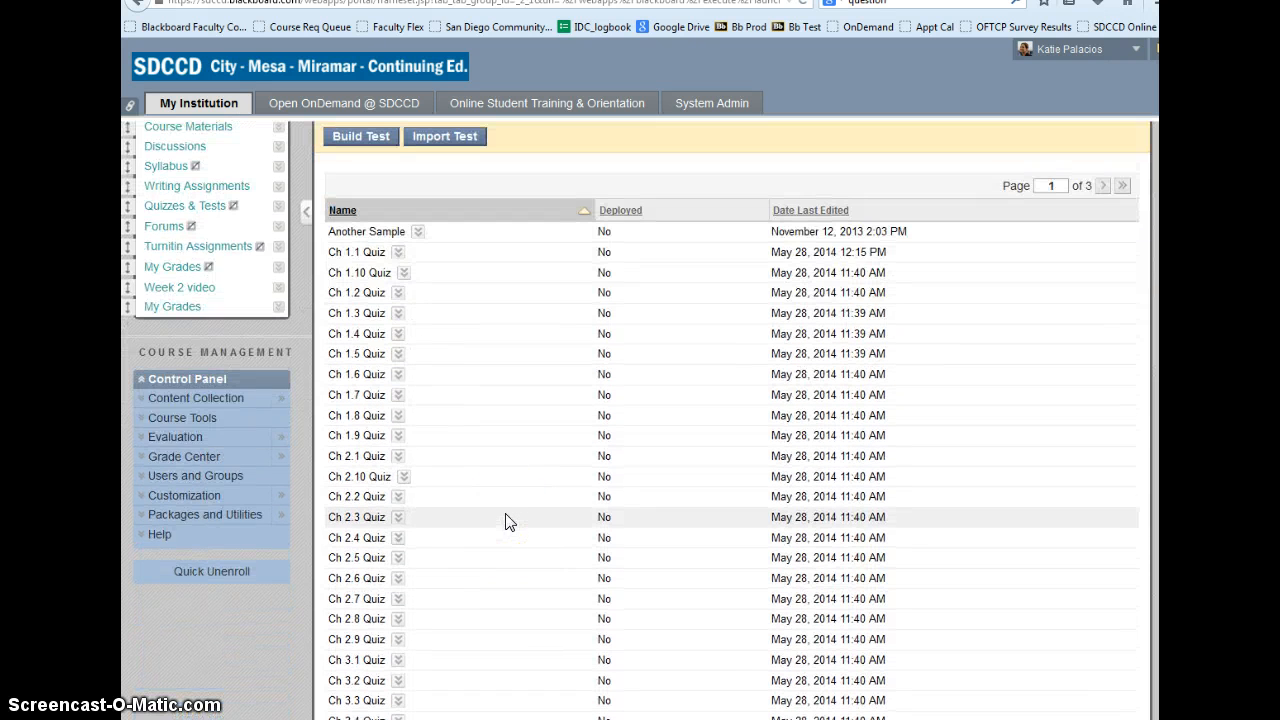
pyautogui.scroll(3, 507, 521)
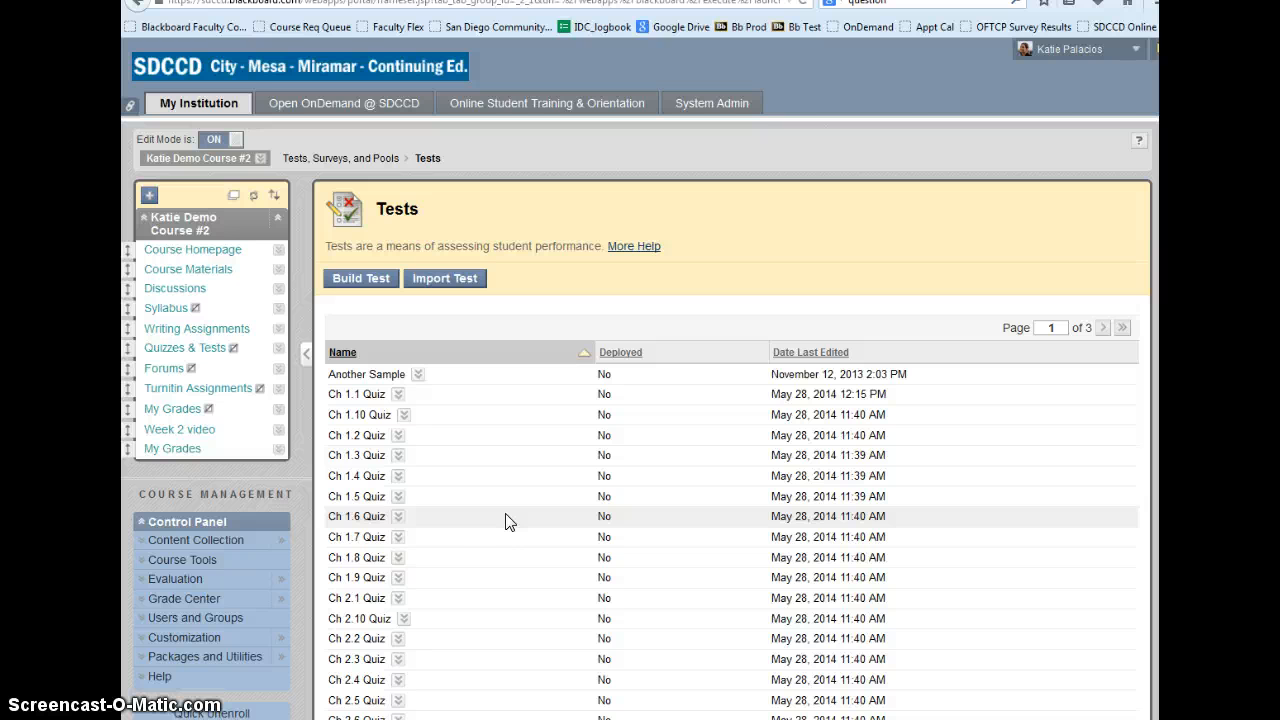
pyautogui.click(1120, 330)
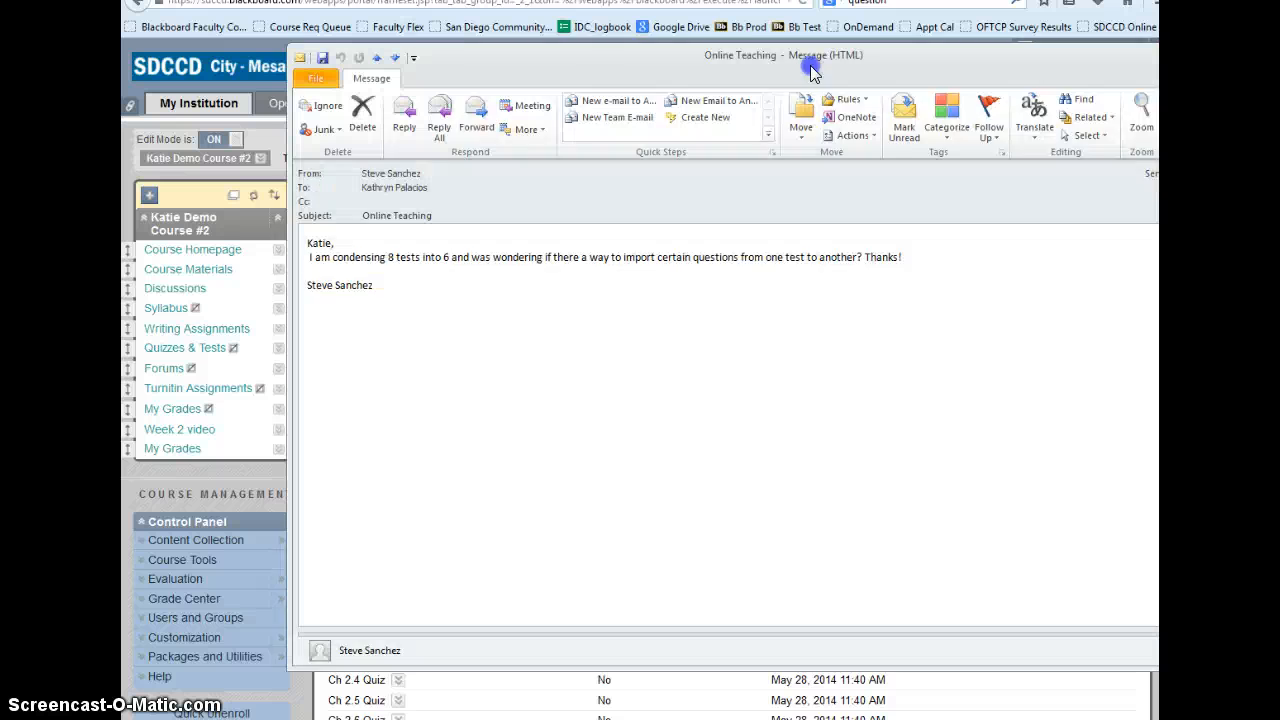
pyautogui.moveTo(811, 66); pyautogui.dragTo(832, 91)
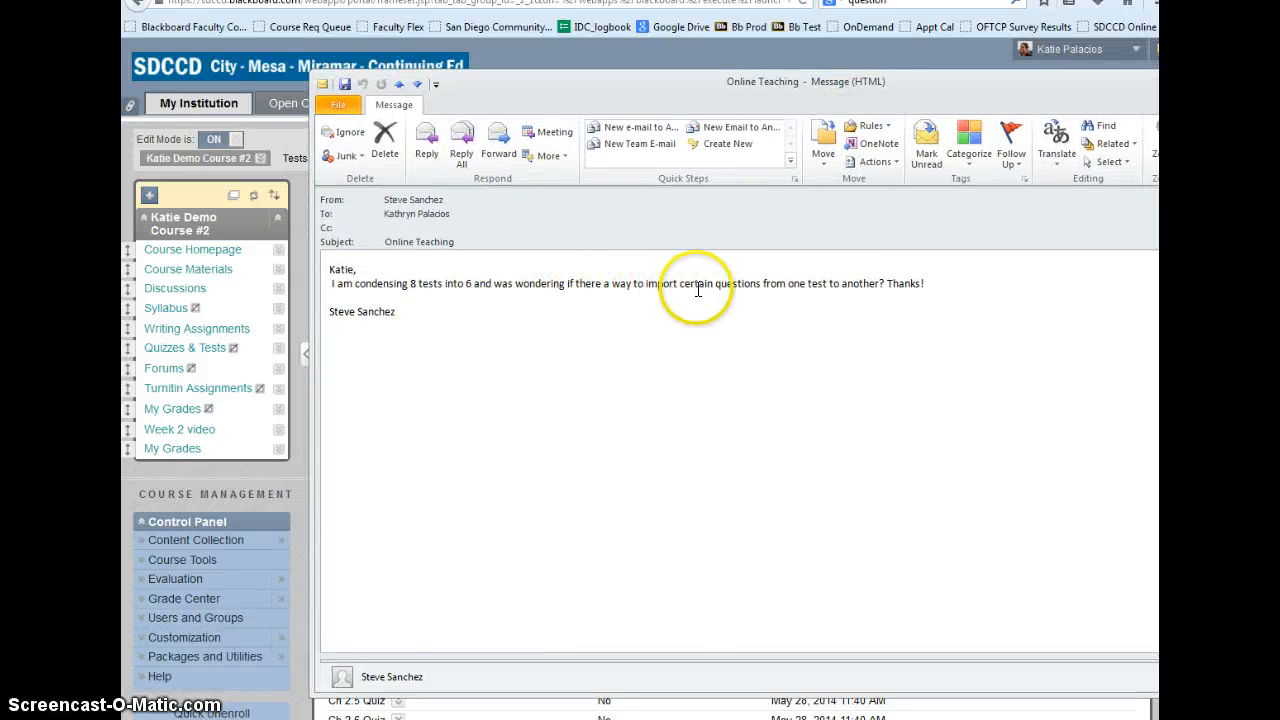
pyautogui.moveTo(781, 88); pyautogui.dragTo(684, 97)
pyautogui.click(1081, 97)
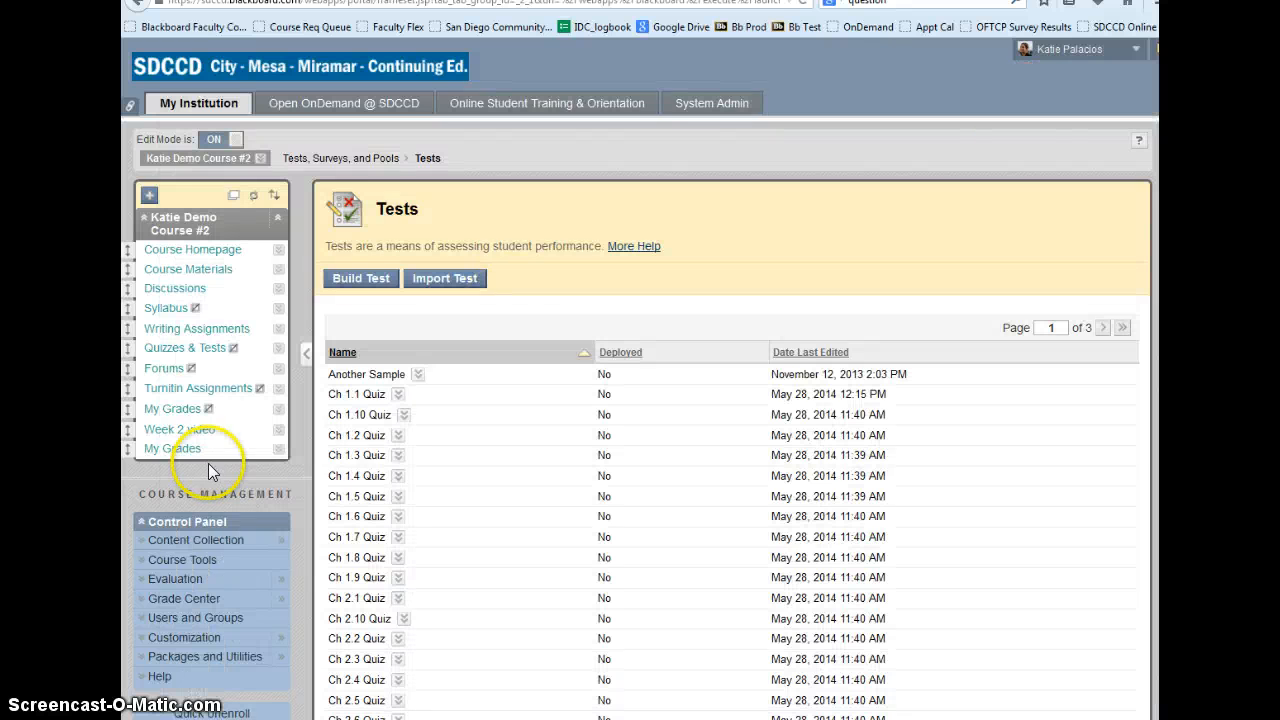
# - Build and submit a new test named with the instructor's first name followed by "- Sample Test"
pyautogui.click(362, 281)
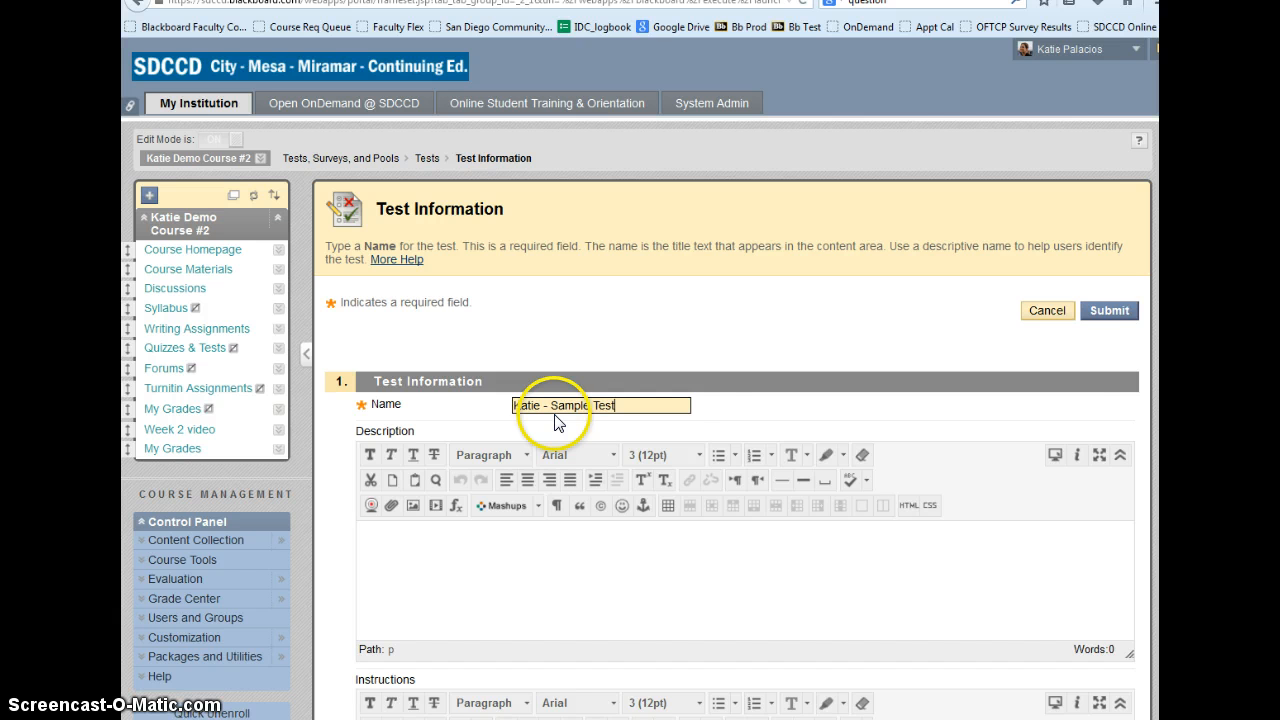
pyautogui.click(1110, 312)
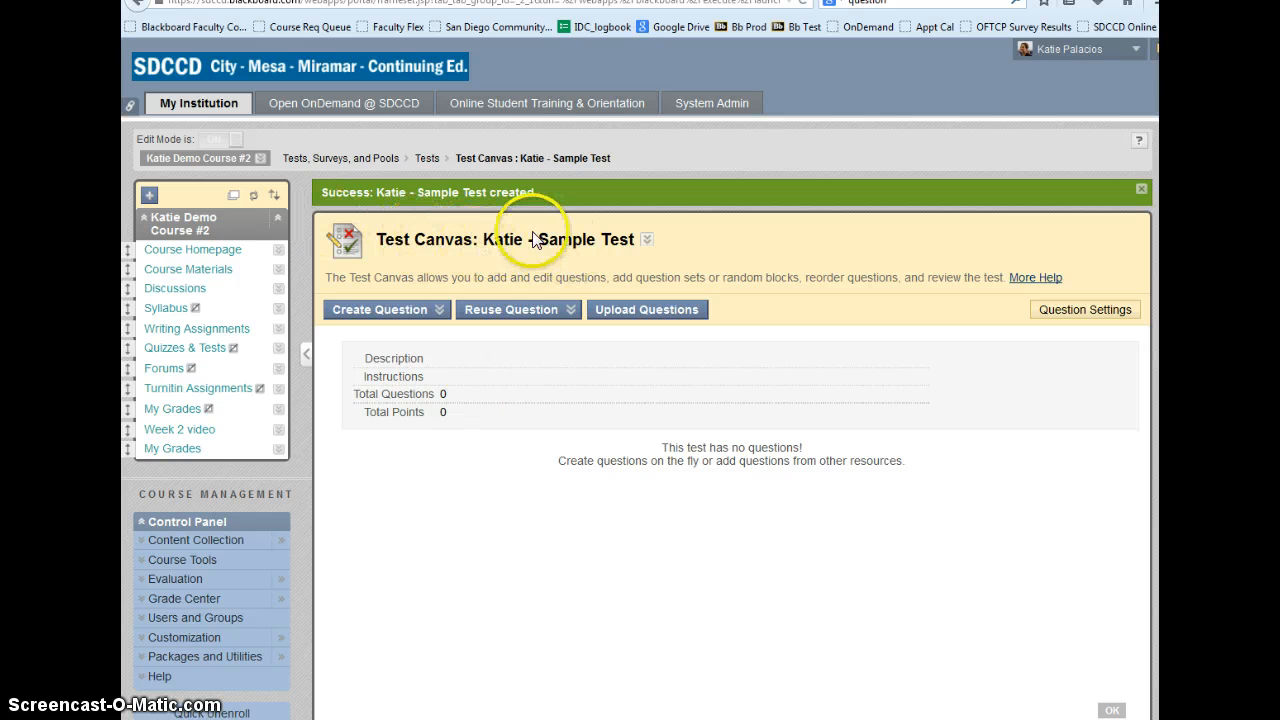
# - Return to the tests list, show all tests, and open the new Sample Test for editing
pyautogui.click(432, 163)
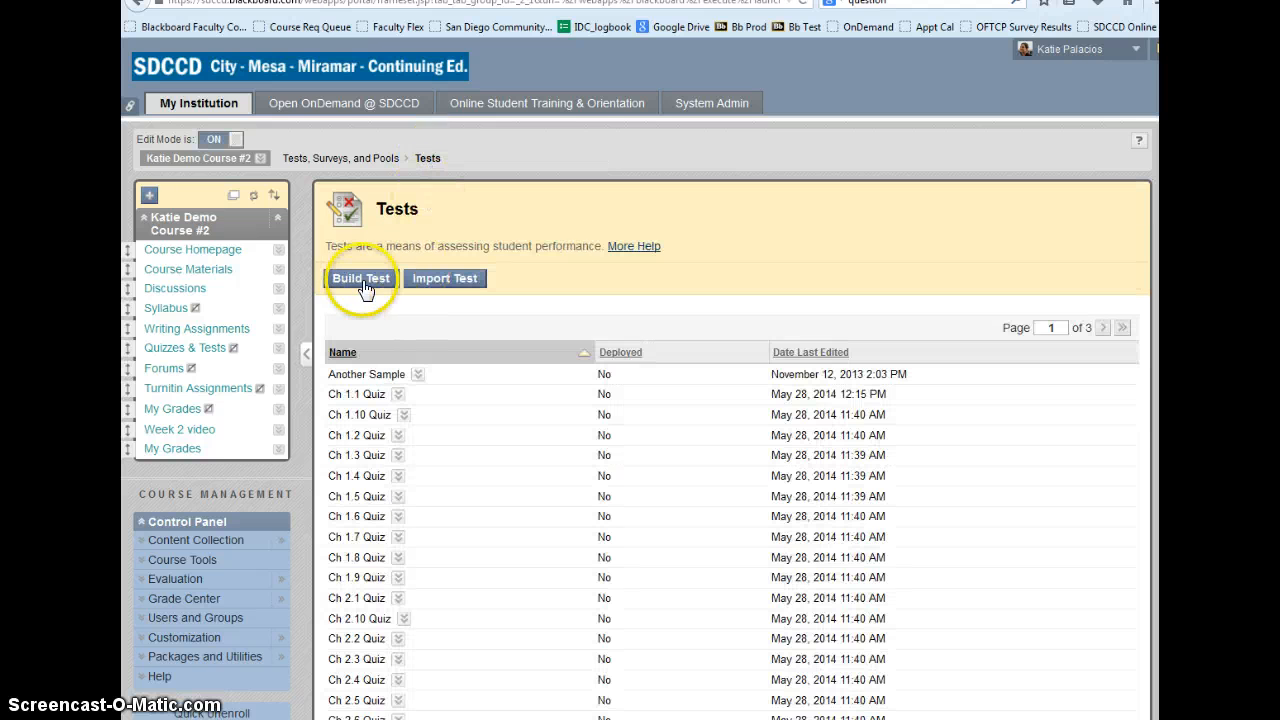
pyautogui.click(418, 376)
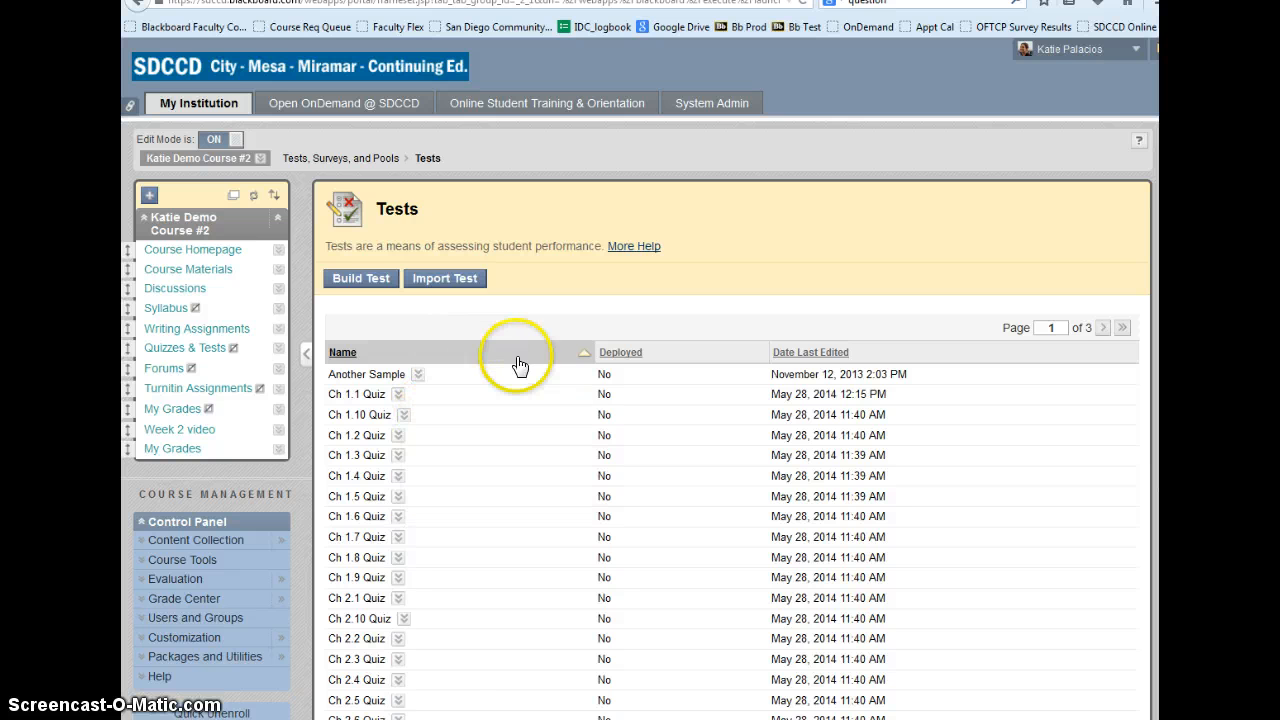
pyautogui.scroll(-2, 515, 366)
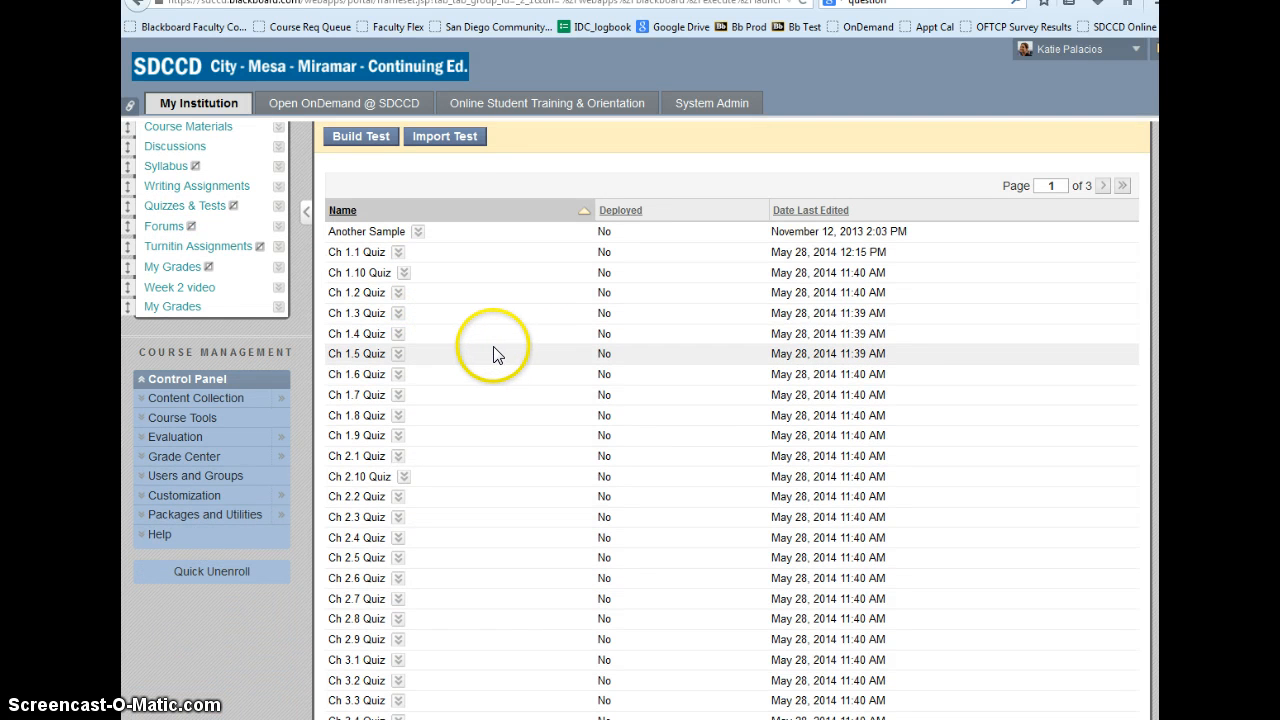
pyautogui.scroll(2, 505, 366)
pyautogui.scroll(-2, 498, 358)
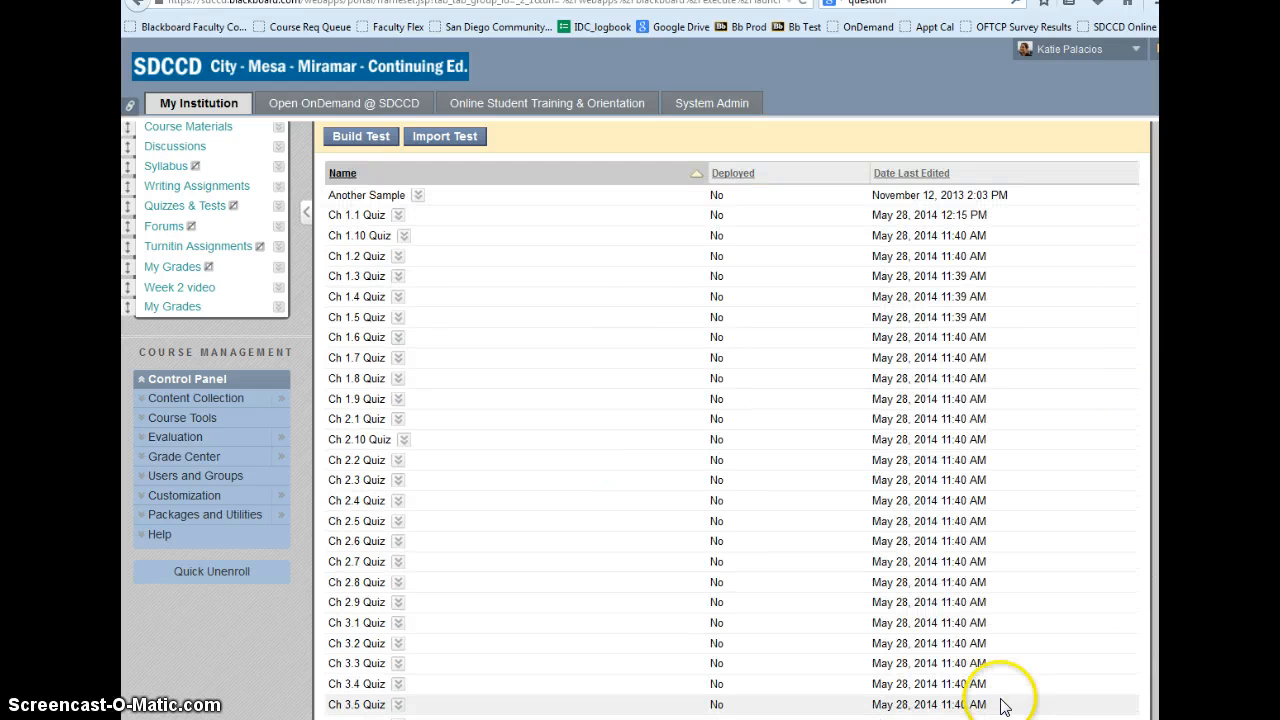
pyautogui.scroll(-7, 735, 565)
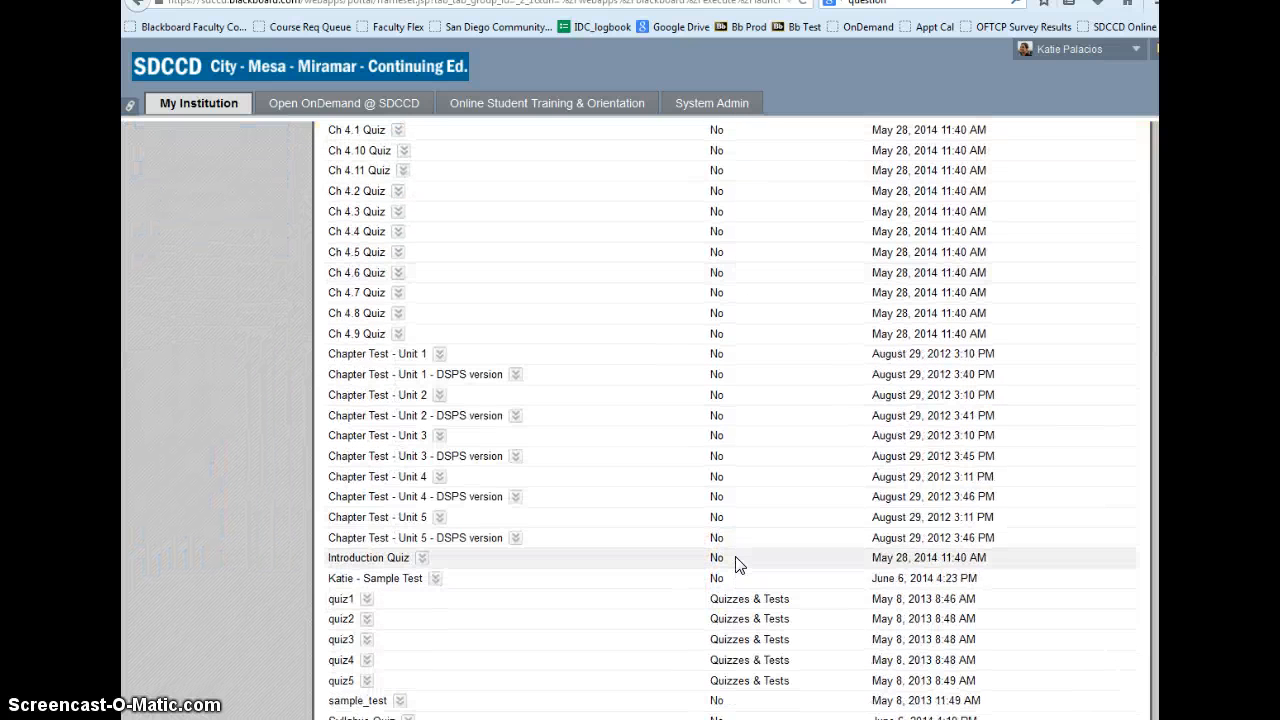
pyautogui.click(436, 579)
pyautogui.click(462, 470)
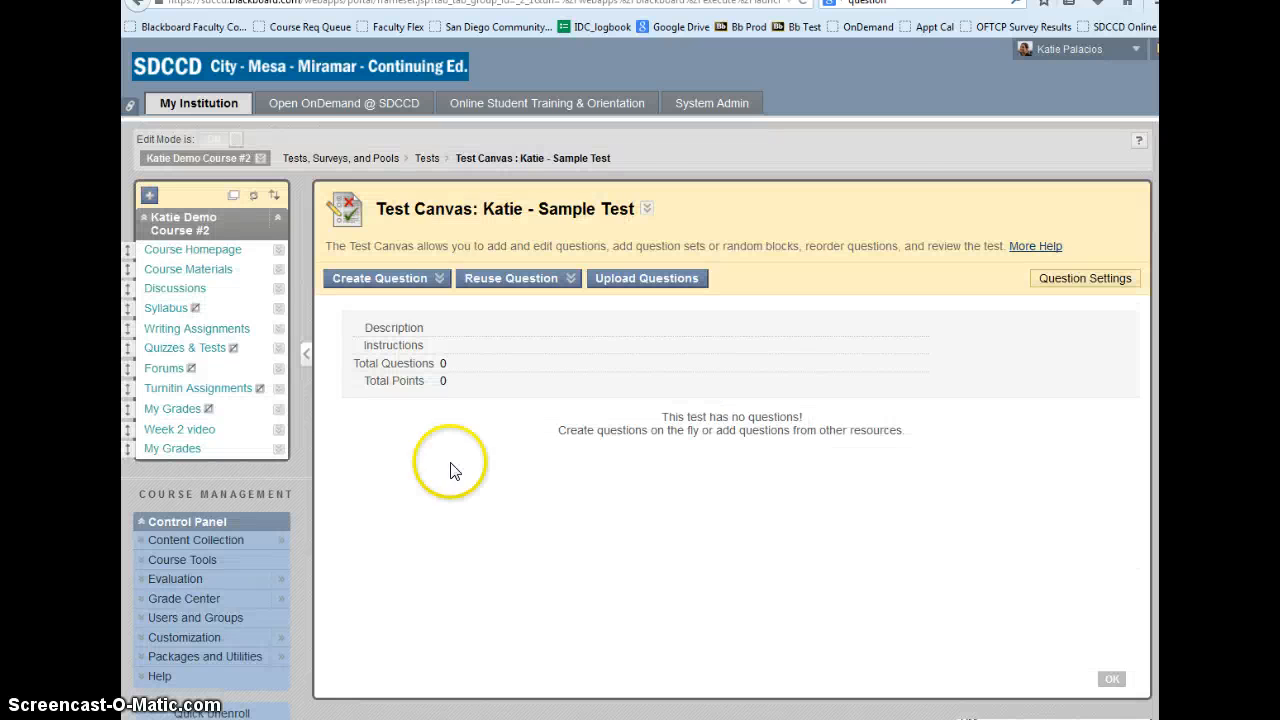
# - Open Find Questions for reusing questions in the sample test and browse the questions from all pools
pyautogui.click(474, 292)
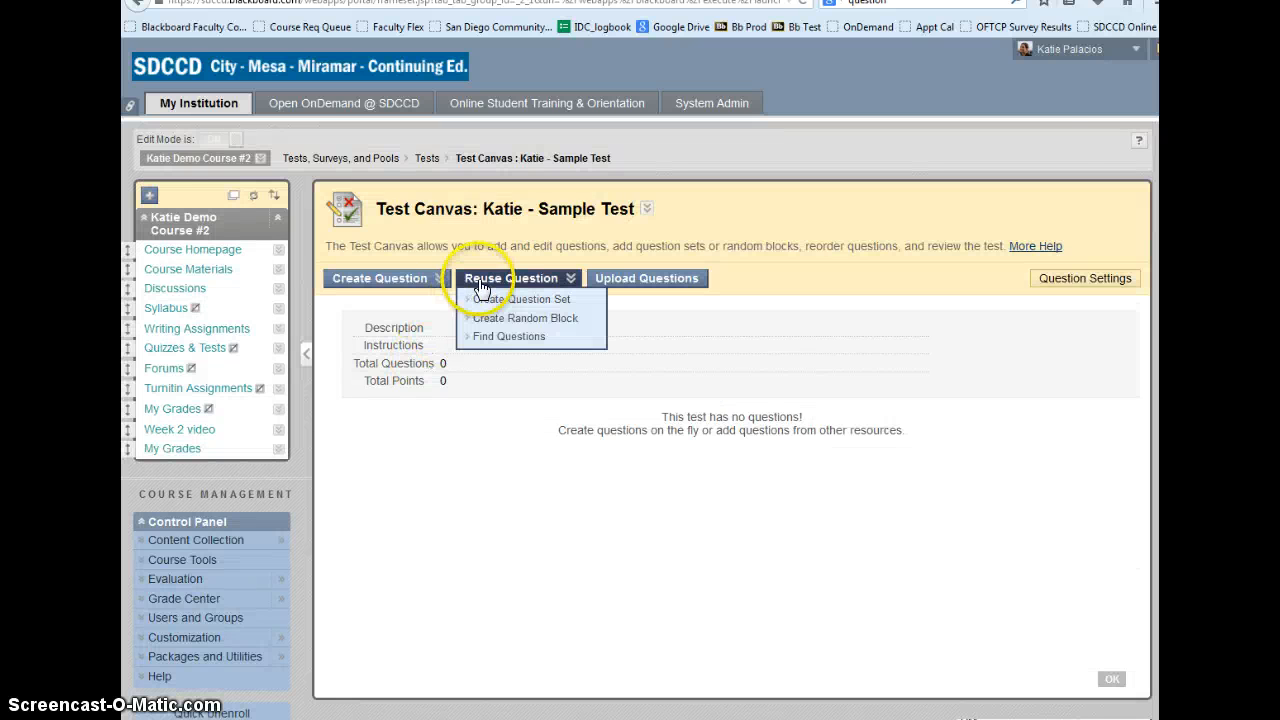
pyautogui.click(496, 341)
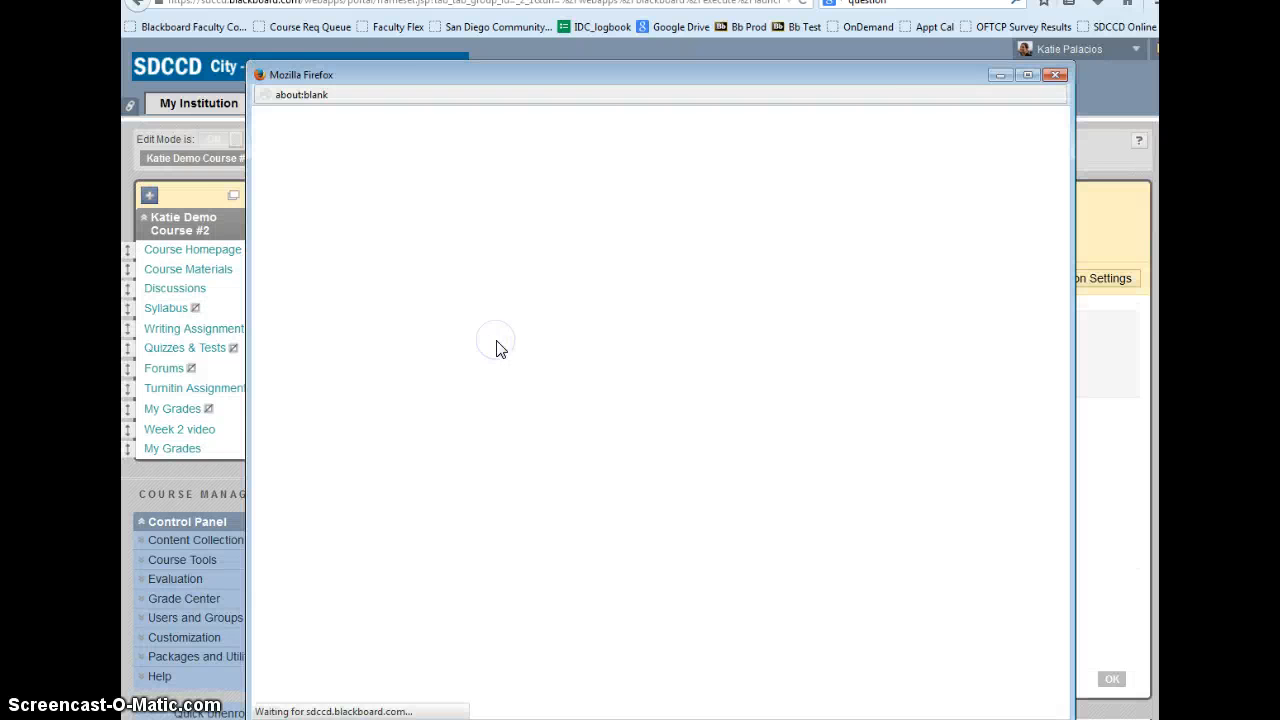
pyautogui.moveTo(436, 79); pyautogui.dragTo(413, 28)
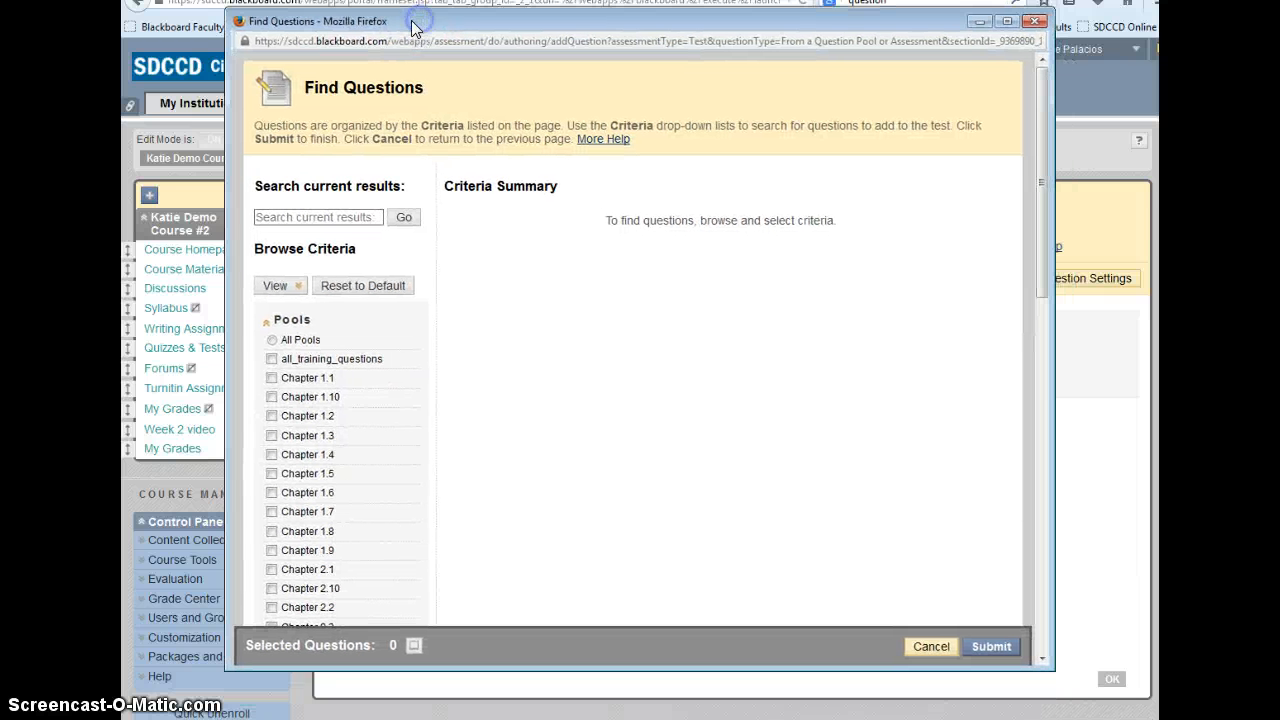
pyautogui.click(268, 324)
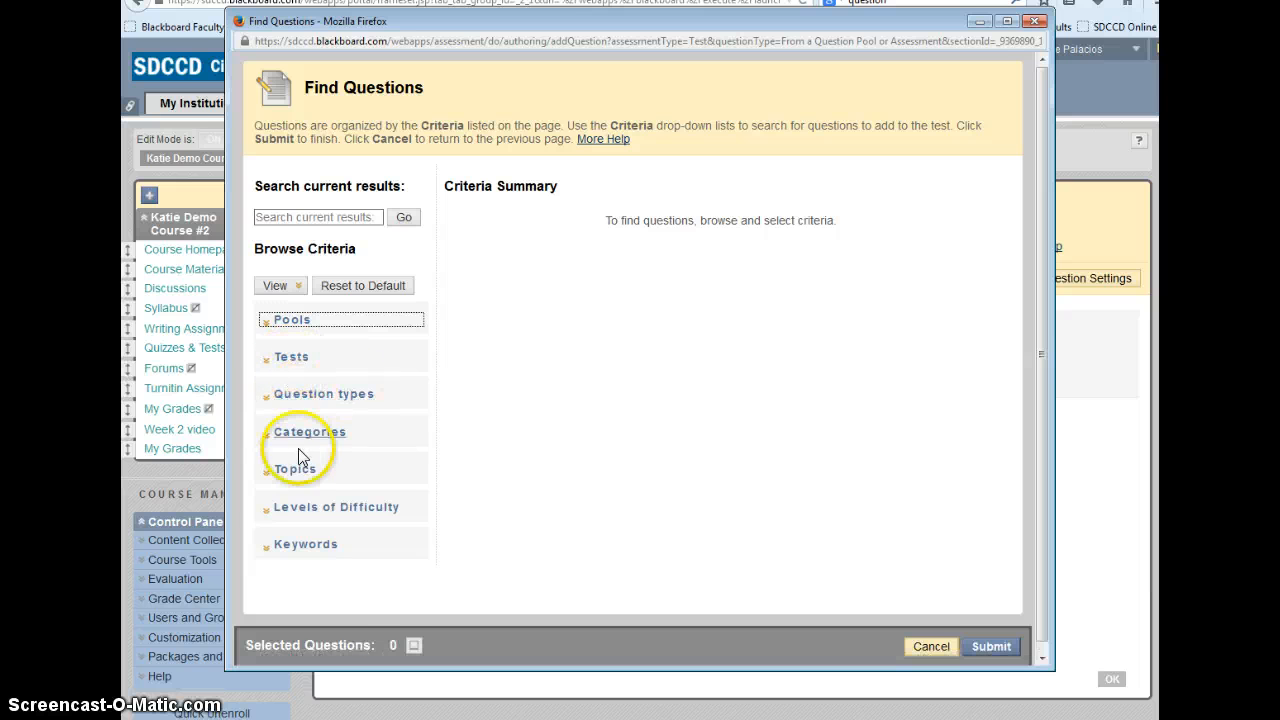
pyautogui.click(266, 323)
pyautogui.click(271, 341)
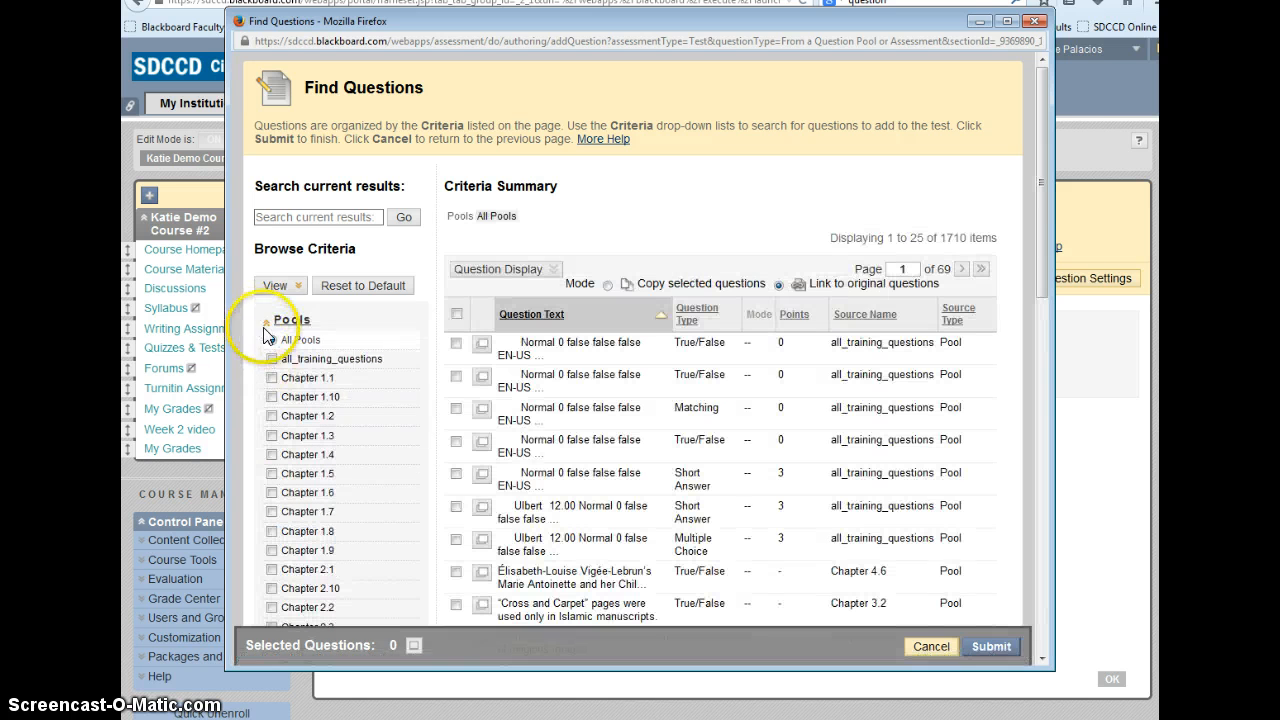
pyautogui.scroll(-5, 266, 340)
pyautogui.scroll(5, 266, 340)
# - Expand the Tests criteria, clear the All Pools criterion, and collapse the Pools criteria
pyautogui.click(274, 321)
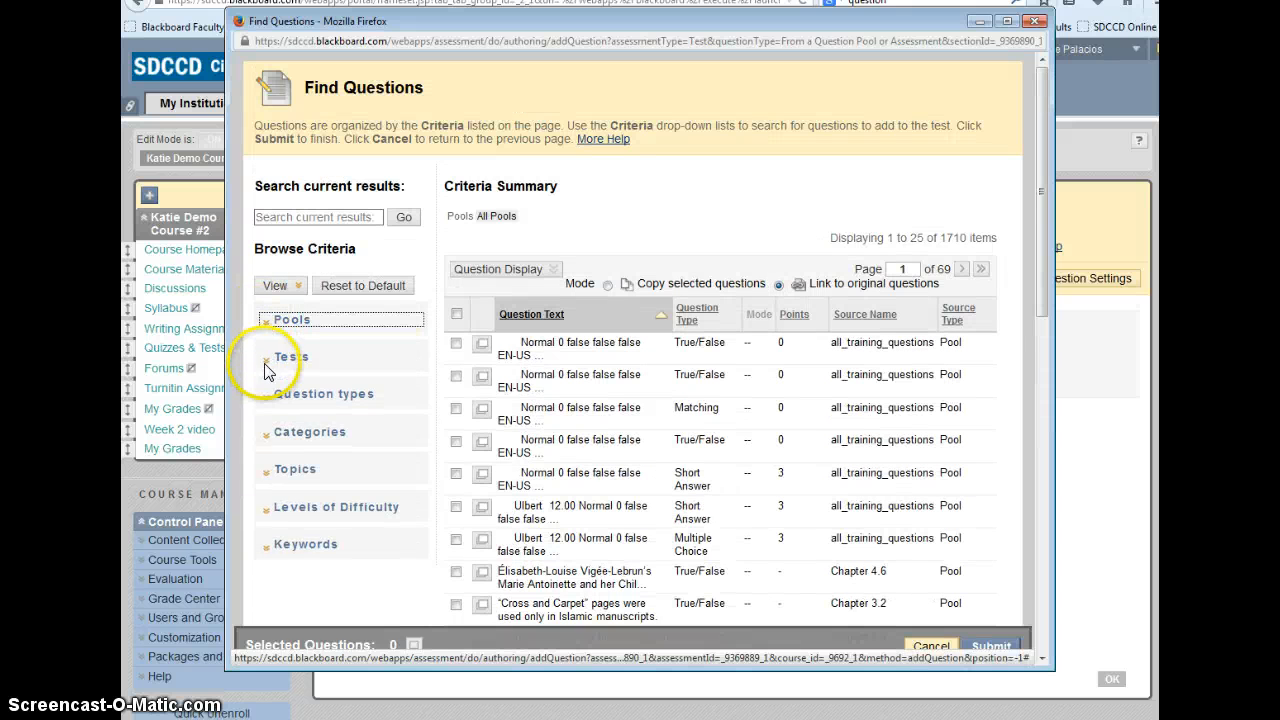
pyautogui.click(266, 362)
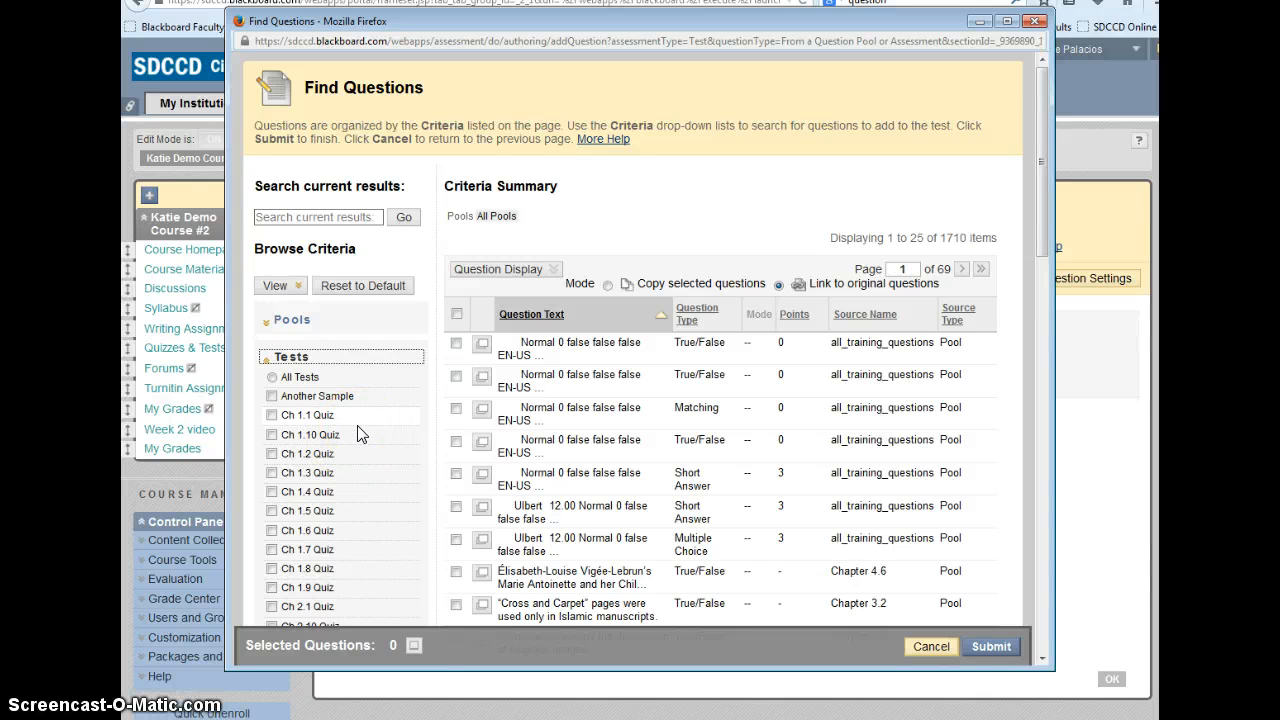
pyautogui.click(271, 320)
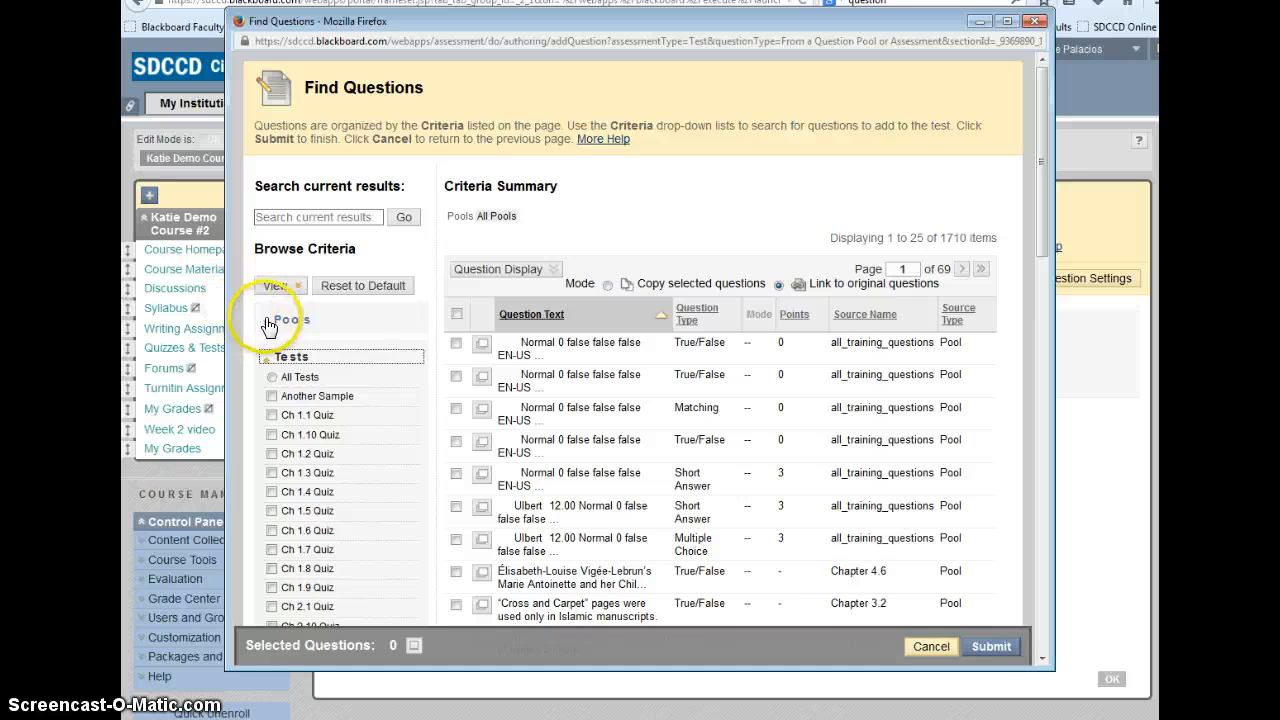
pyautogui.click(272, 340)
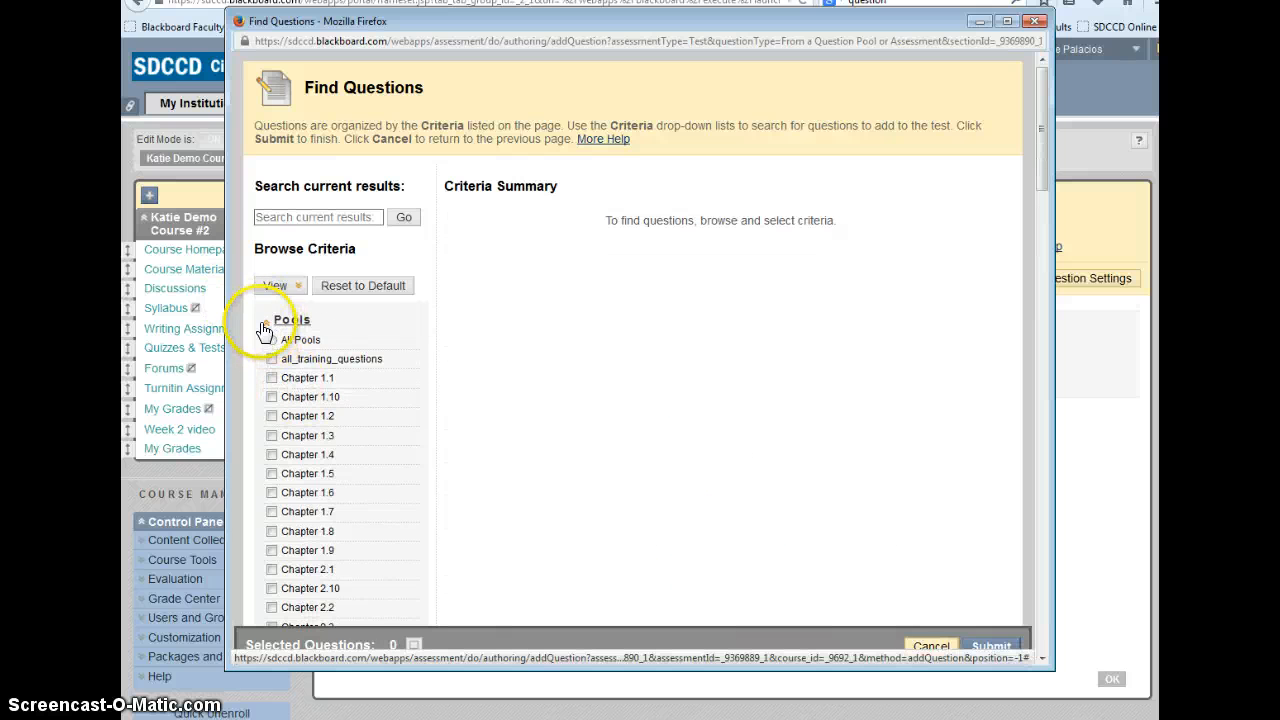
pyautogui.click(265, 328)
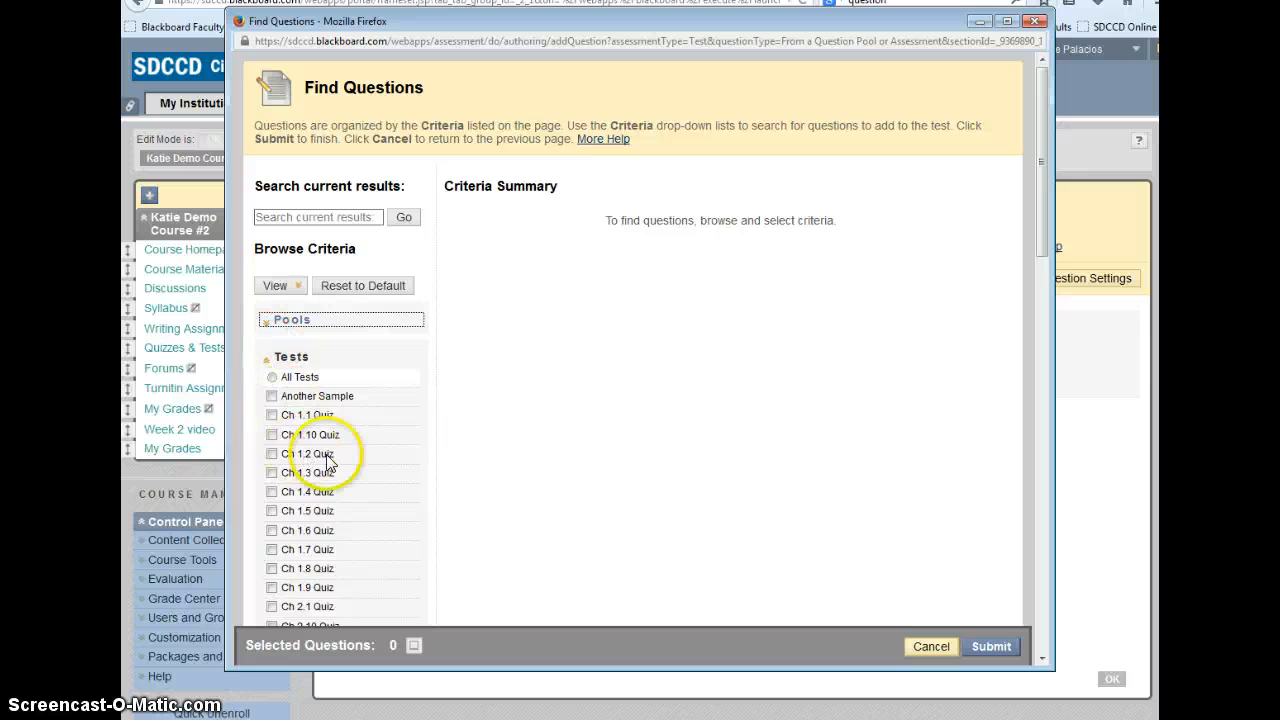
# - List the questions of the Ch 1.1 Quiz for review and cancel the question search
pyautogui.click(272, 416)
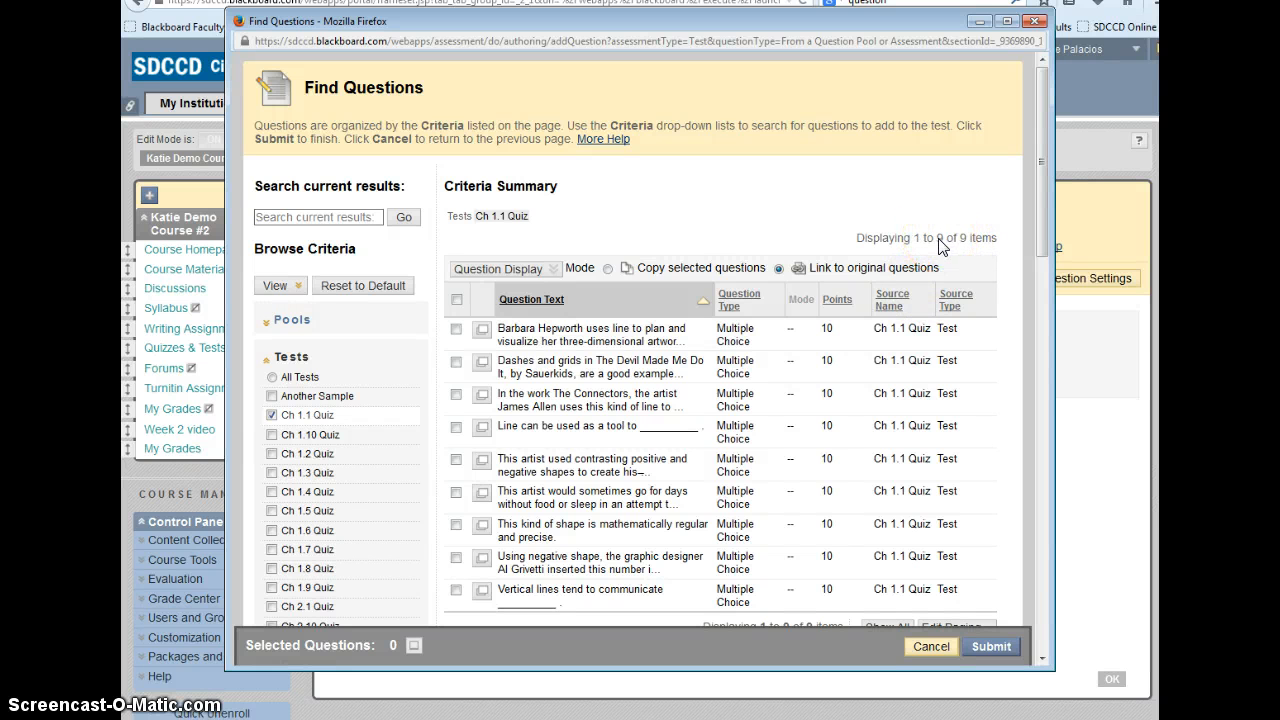
pyautogui.scroll(-3, 500, 415)
pyautogui.scroll(3, 503, 397)
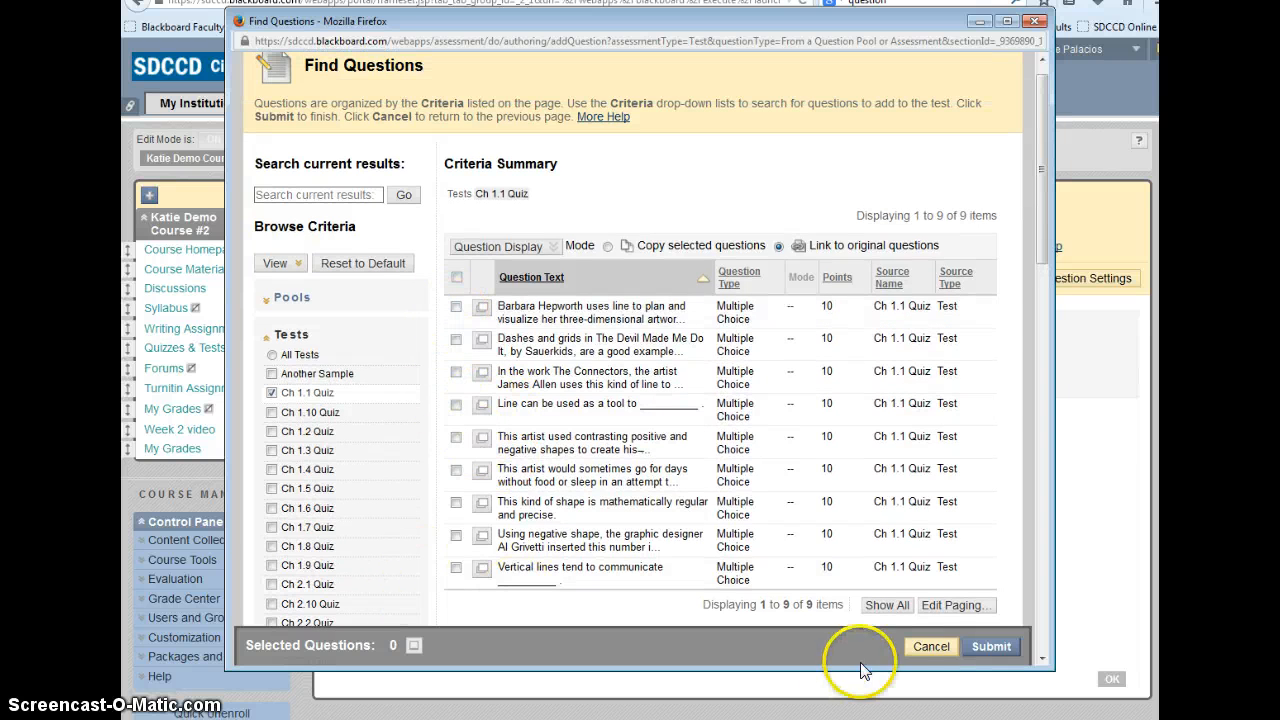
pyautogui.click(923, 646)
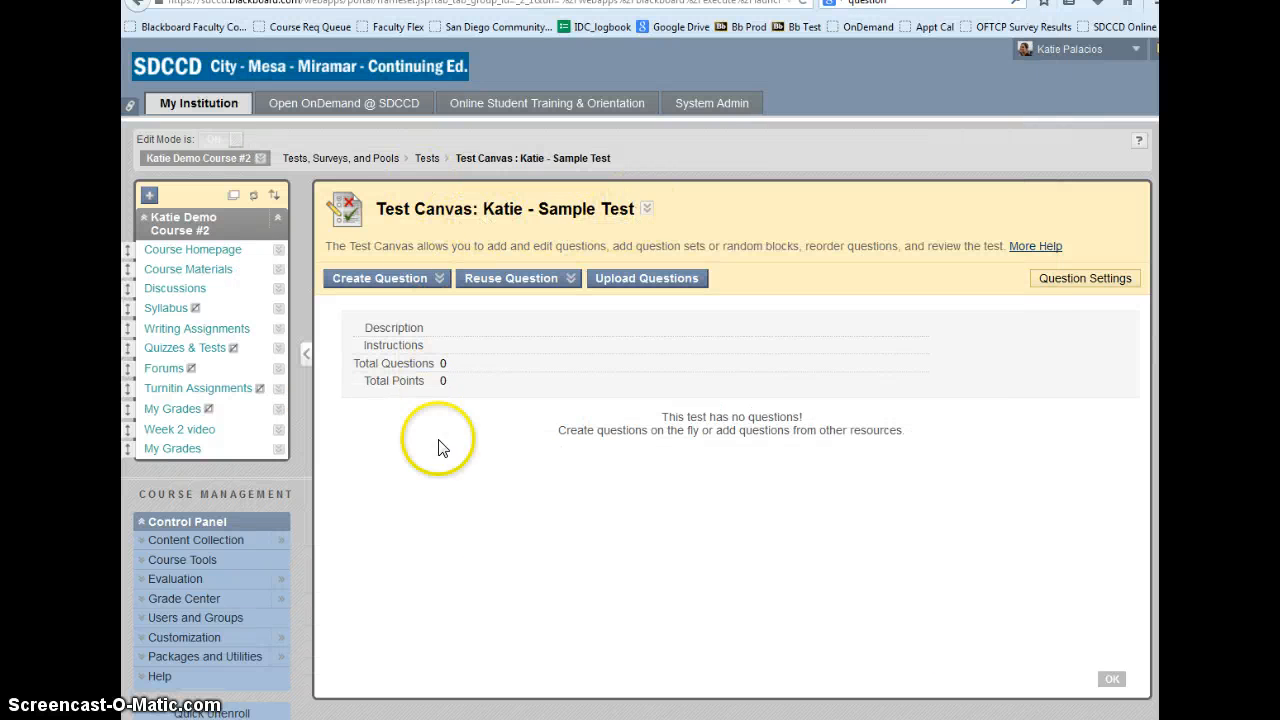
# - Reopen Find Questions for the sample test, collapse the Pools criteria and expand the Tests criteria
pyautogui.click(498, 281)
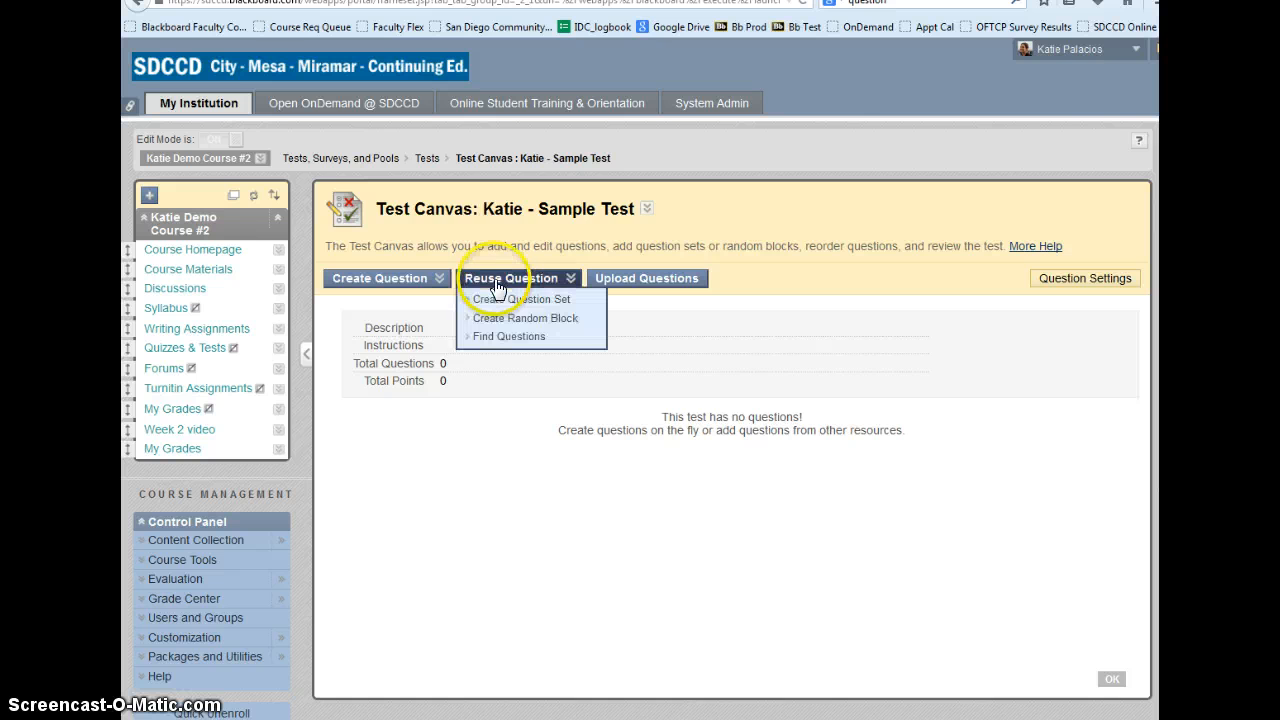
pyautogui.click(490, 336)
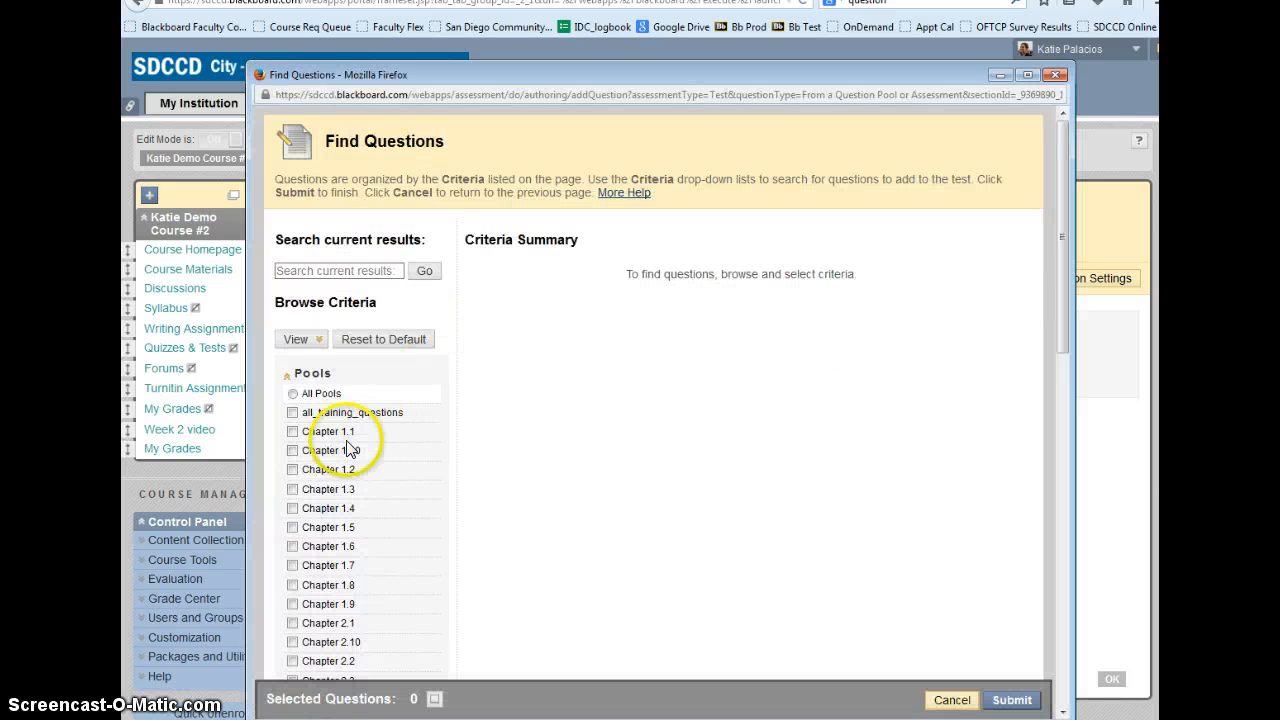
pyautogui.scroll(-3, 323, 403)
pyautogui.scroll(3, 323, 403)
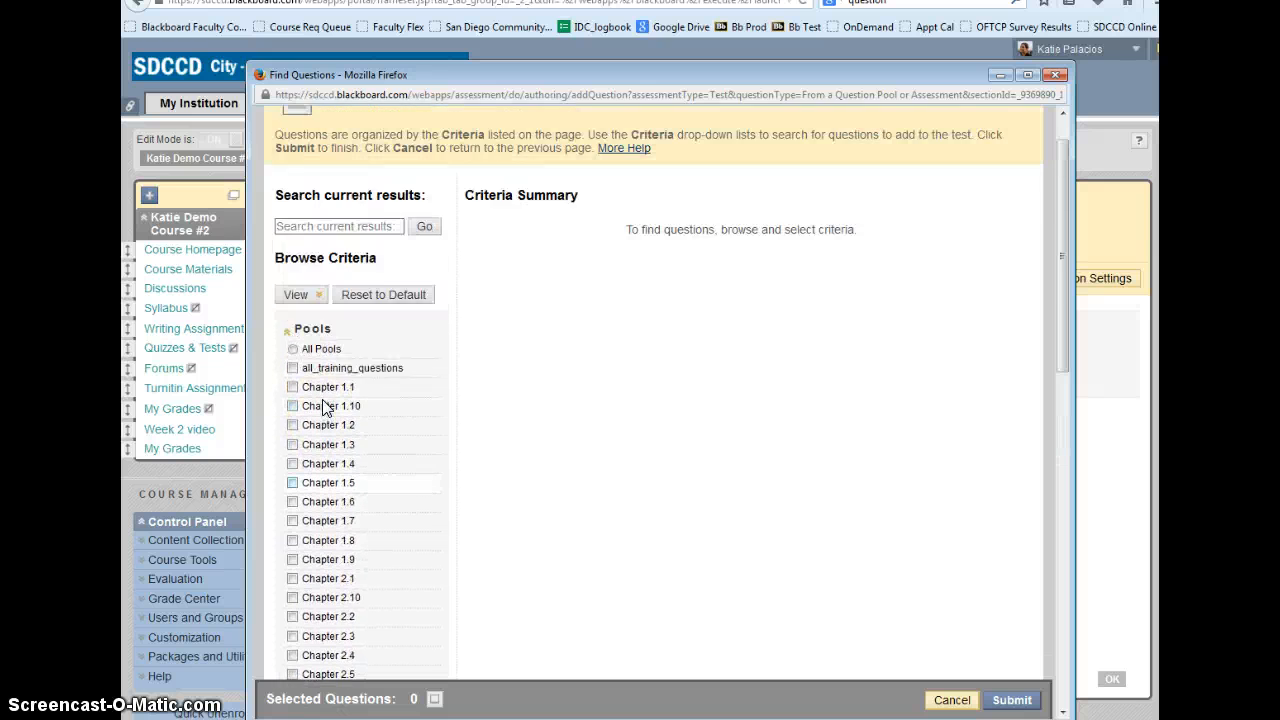
pyautogui.click(316, 399)
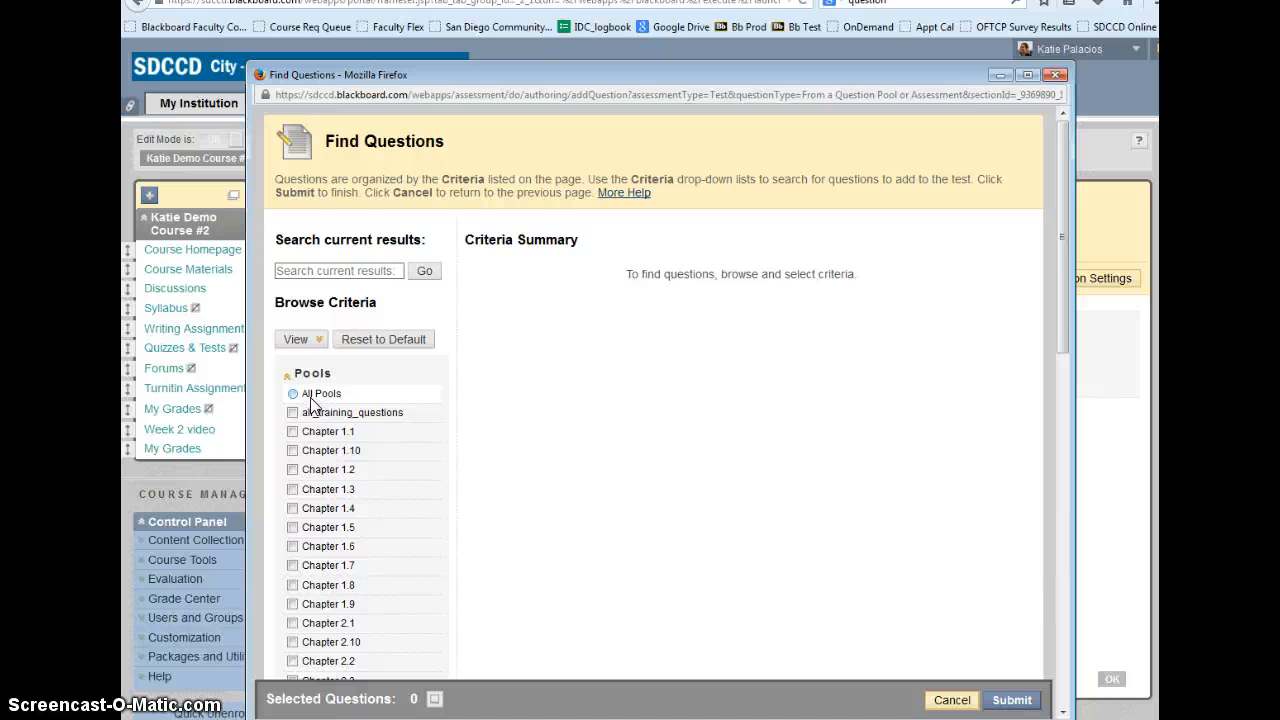
pyautogui.click(290, 373)
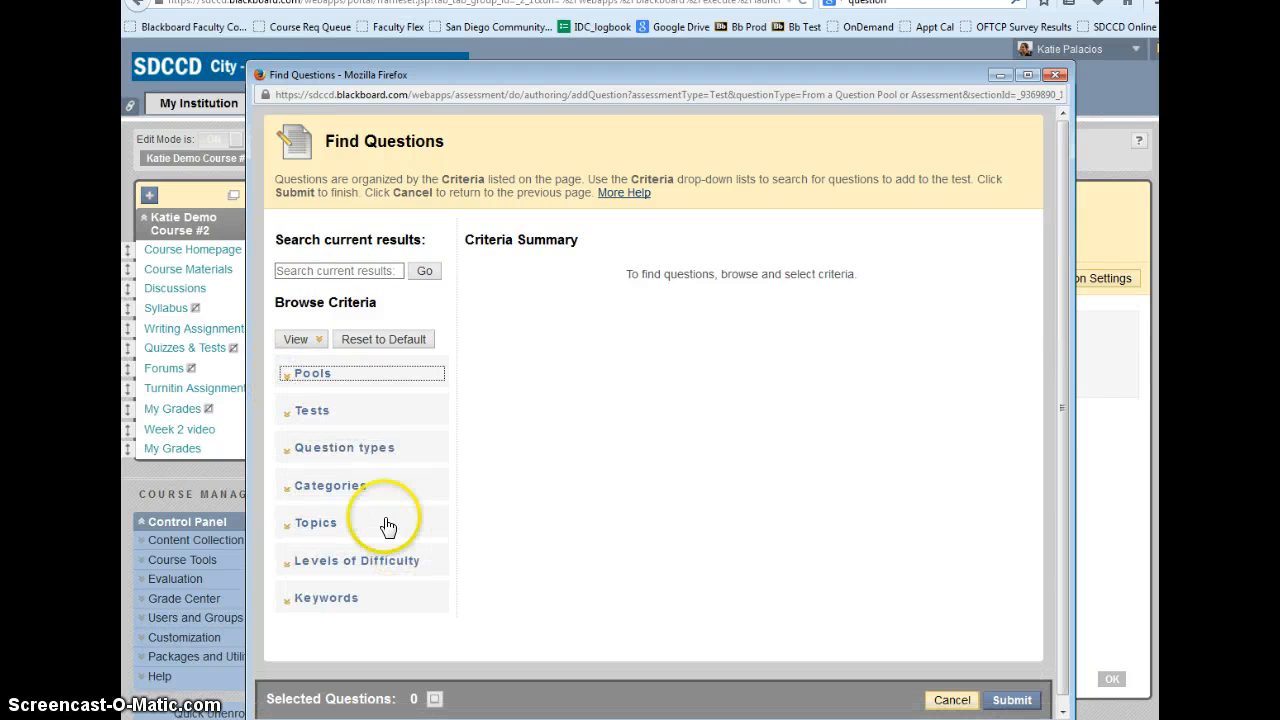
pyautogui.click(301, 412)
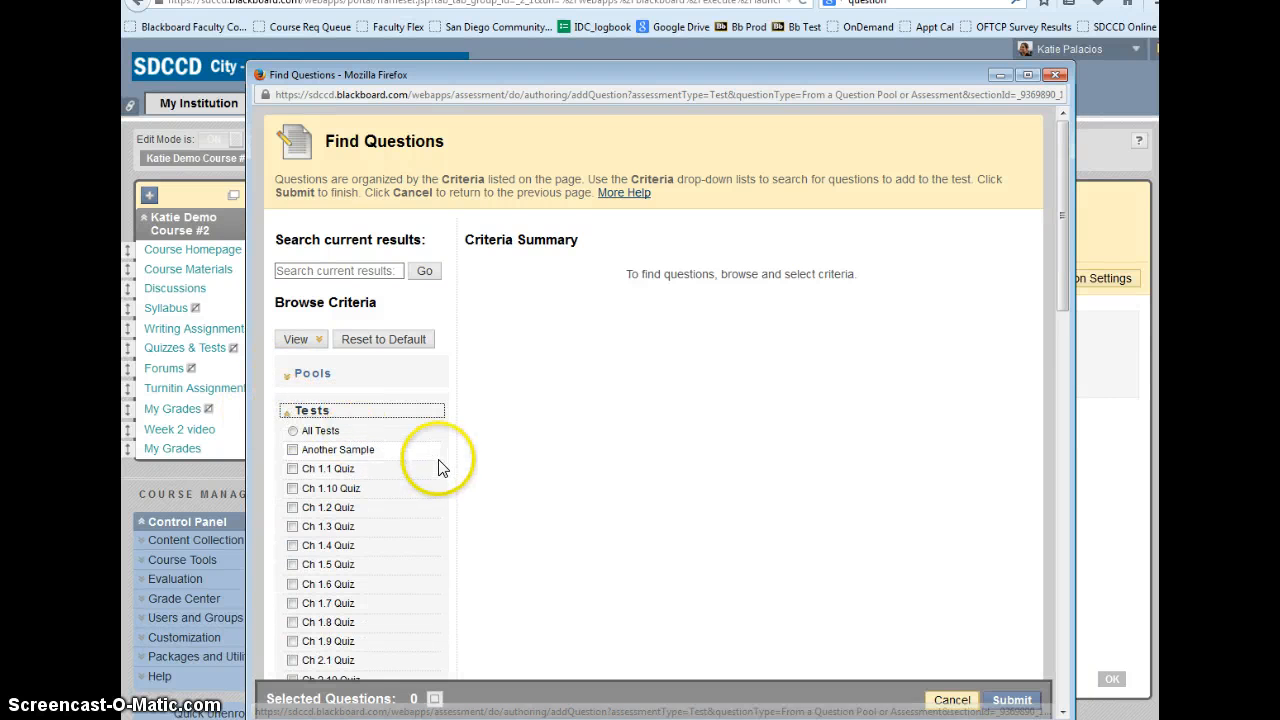
# - List the Ch 1.3 Quiz questions and select the first two, about closely arranged parallel lines and the illusion of depth using color
pyautogui.scroll(-2, 440, 467)
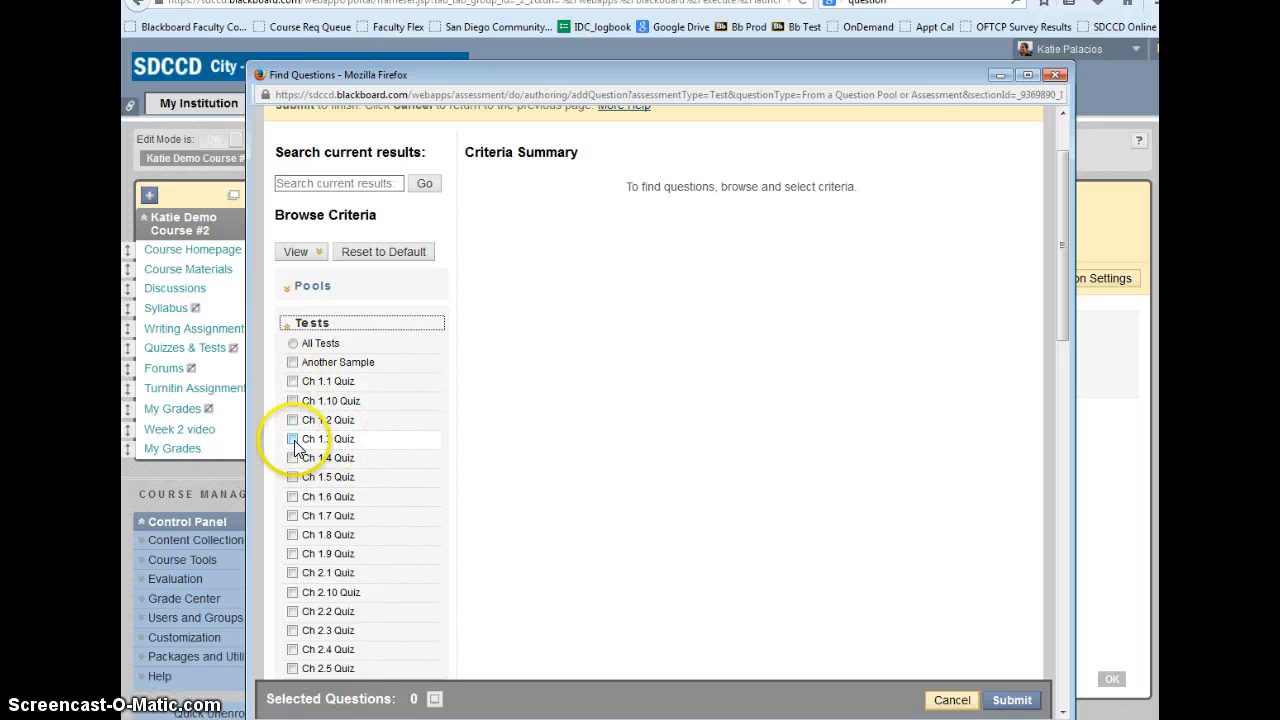
pyautogui.click(292, 440)
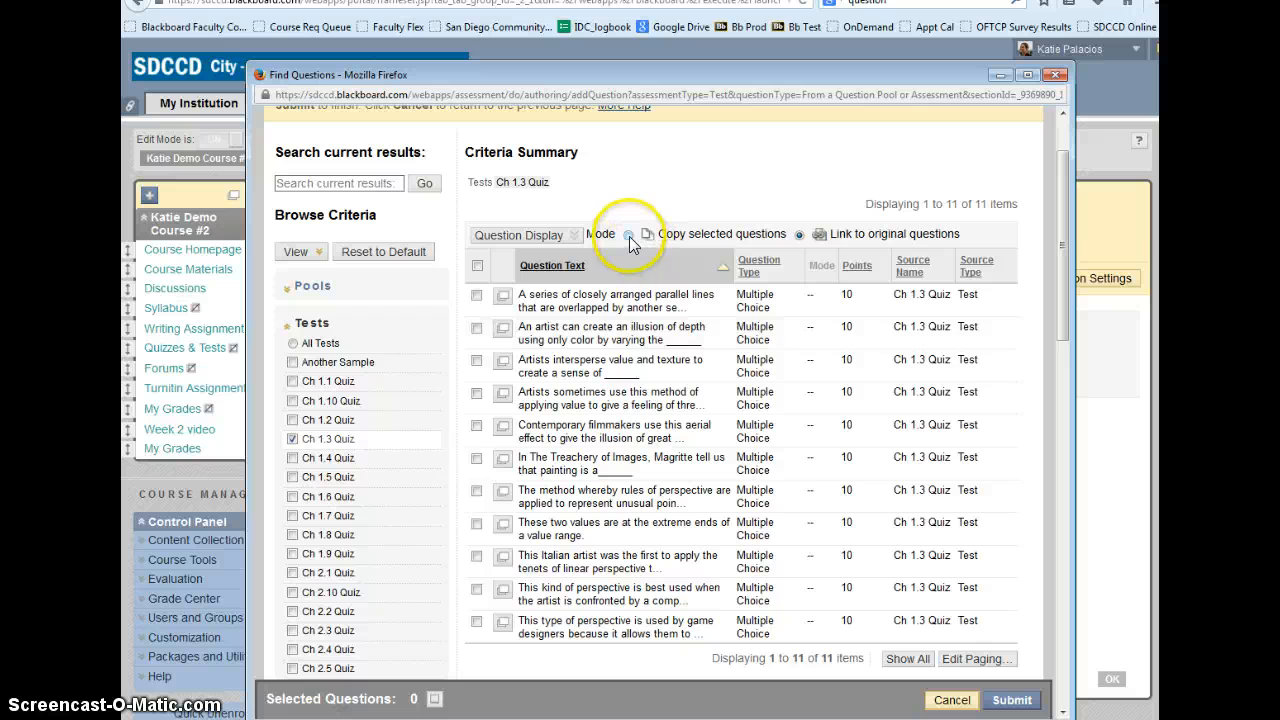
pyautogui.click(476, 295)
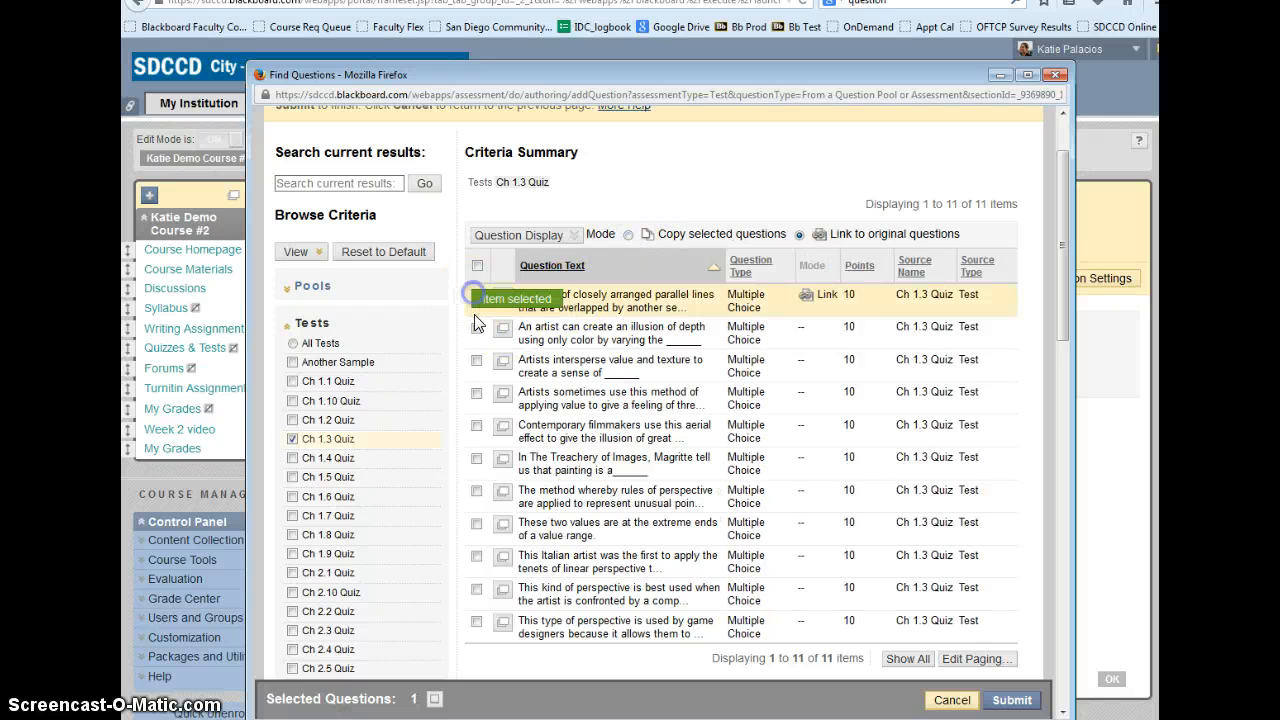
pyautogui.click(476, 327)
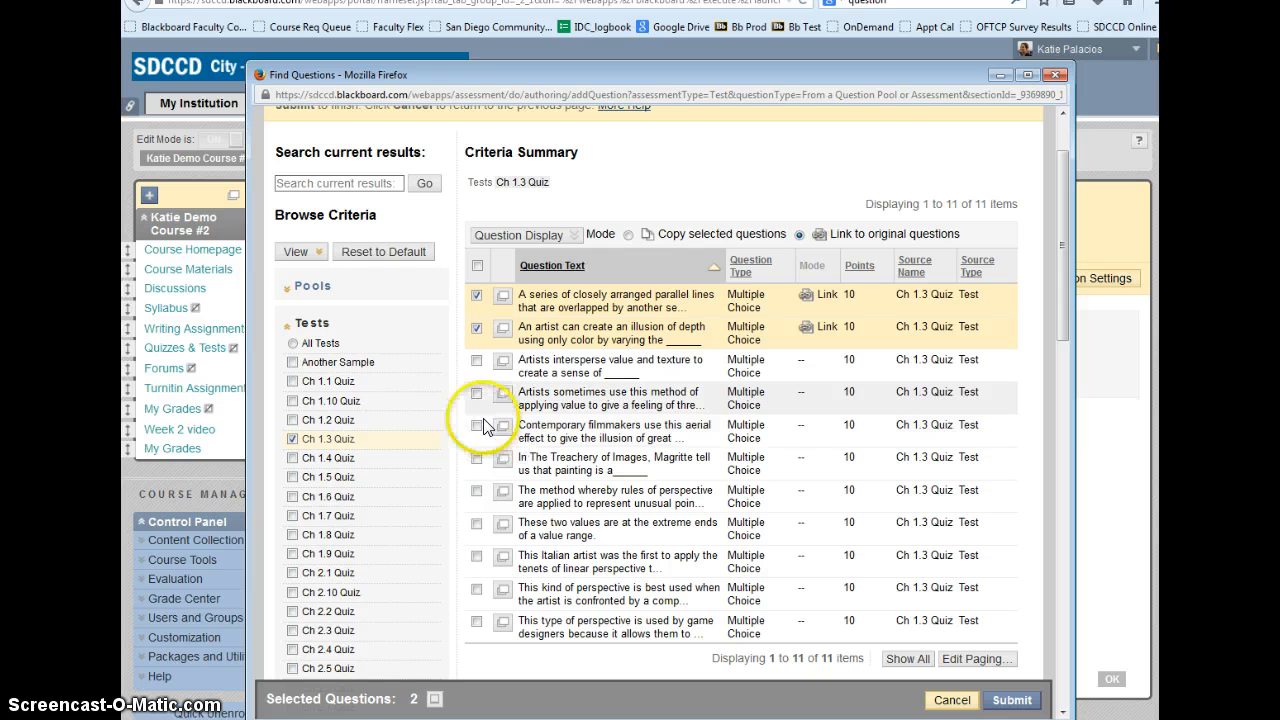
# - Try the copy mode, set the mode back to Link to original questions, and submit the two selected questions to the test
pyautogui.click(628, 236)
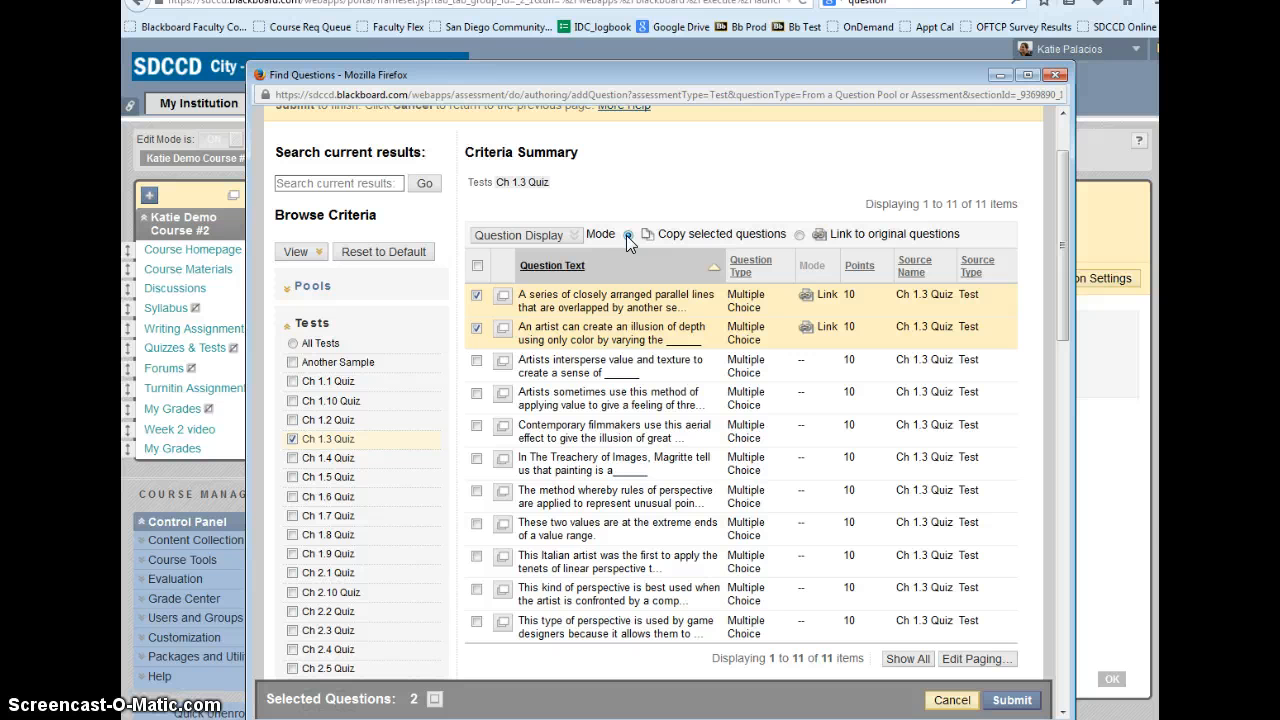
pyautogui.click(629, 236)
pyautogui.click(881, 287)
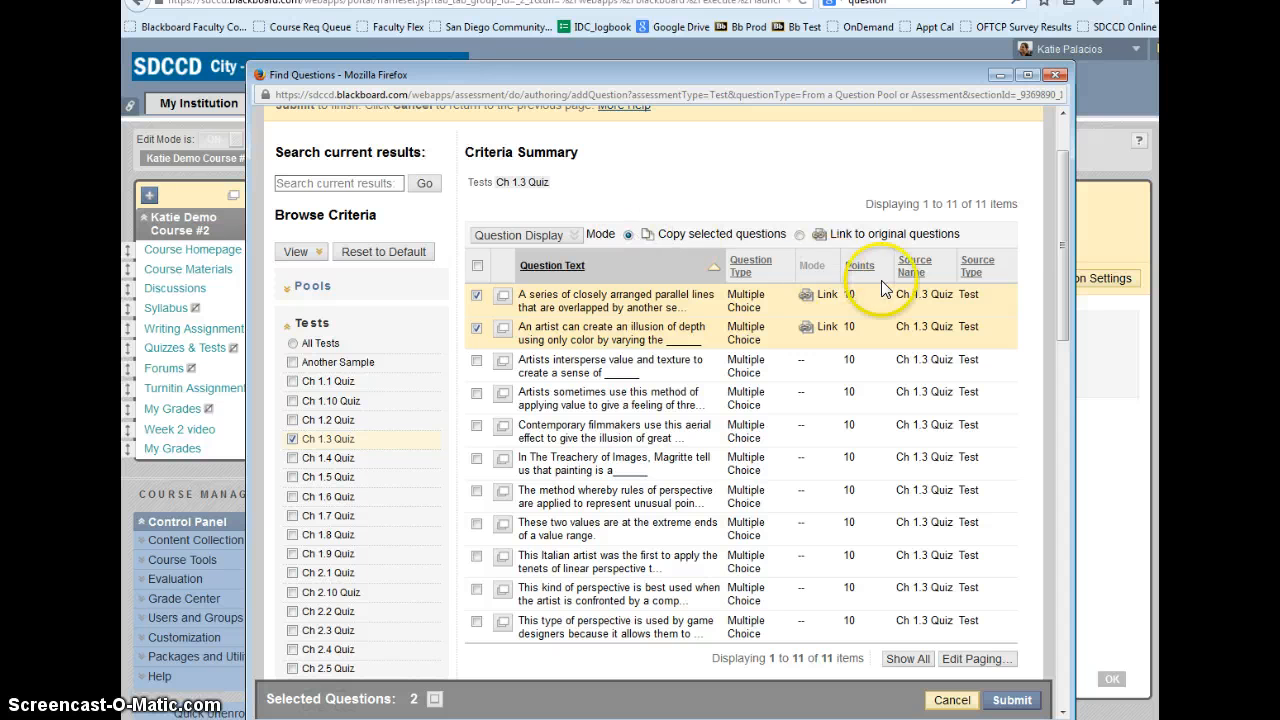
pyautogui.click(799, 234)
pyautogui.click(903, 243)
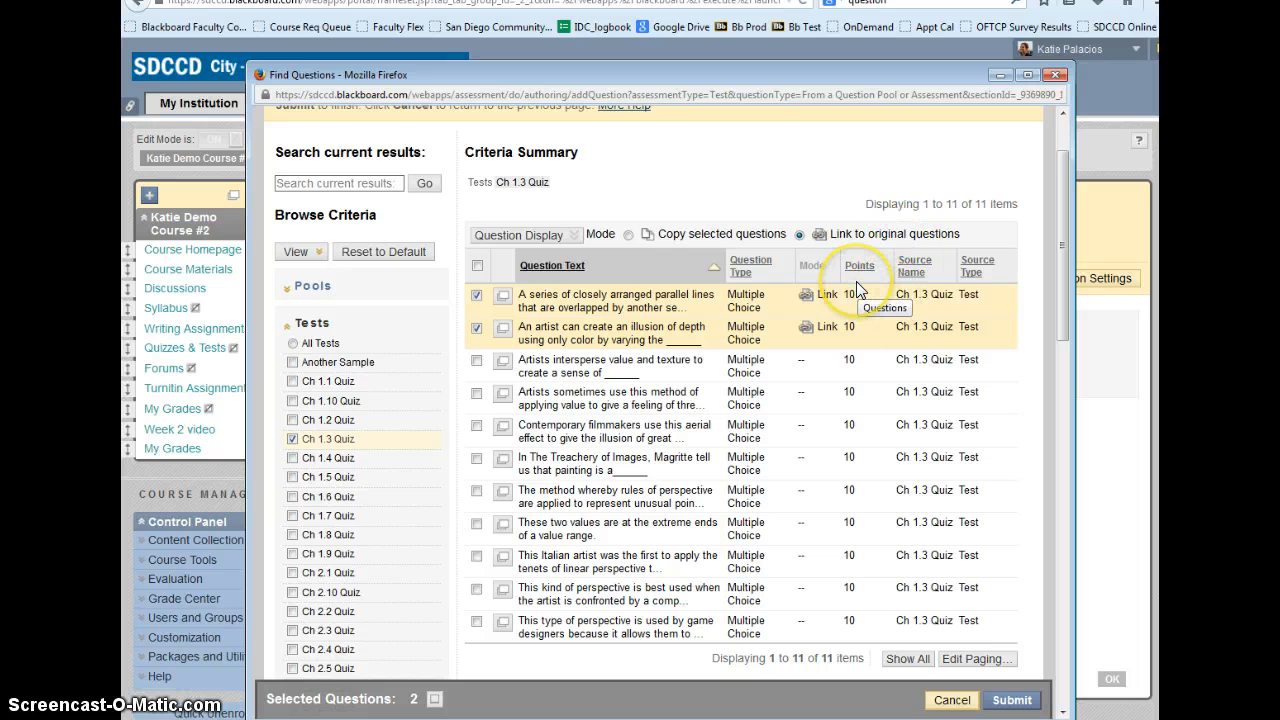
pyautogui.click(1012, 702)
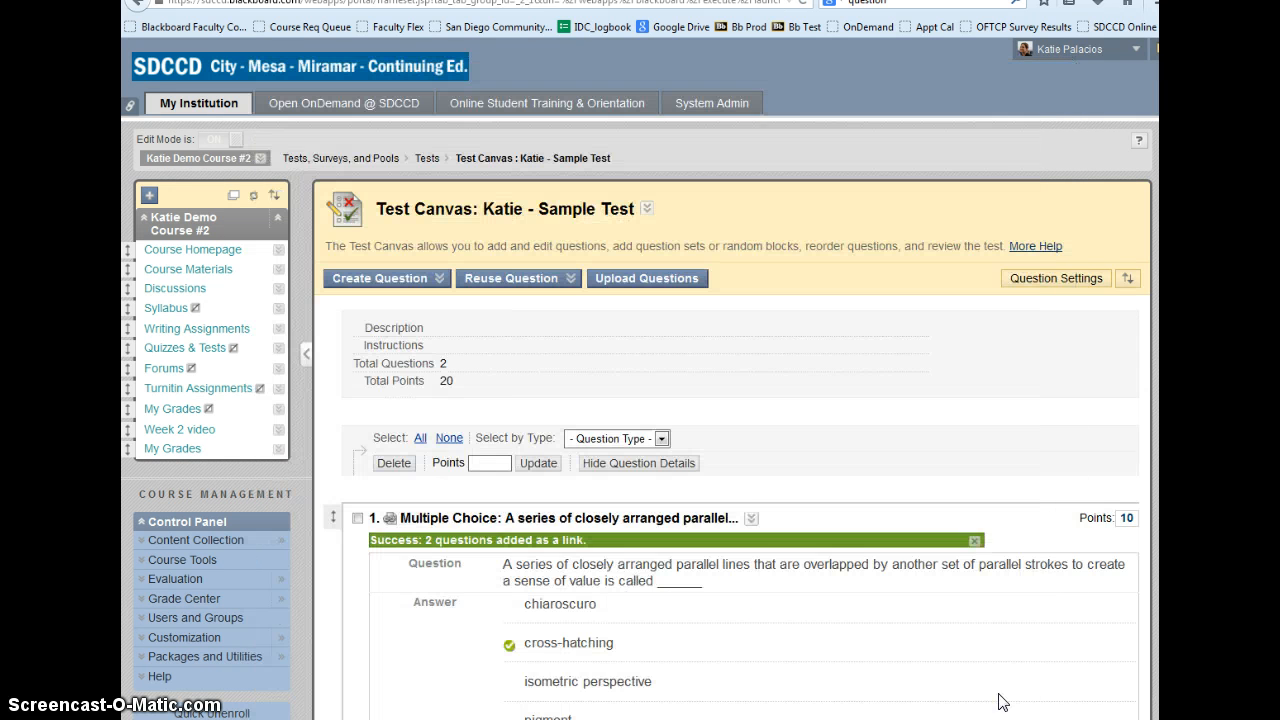
# - Review the added questions and remove the first one, about closely arranged parallel lines, from the sample test
pyautogui.scroll(-3, 900, 651)
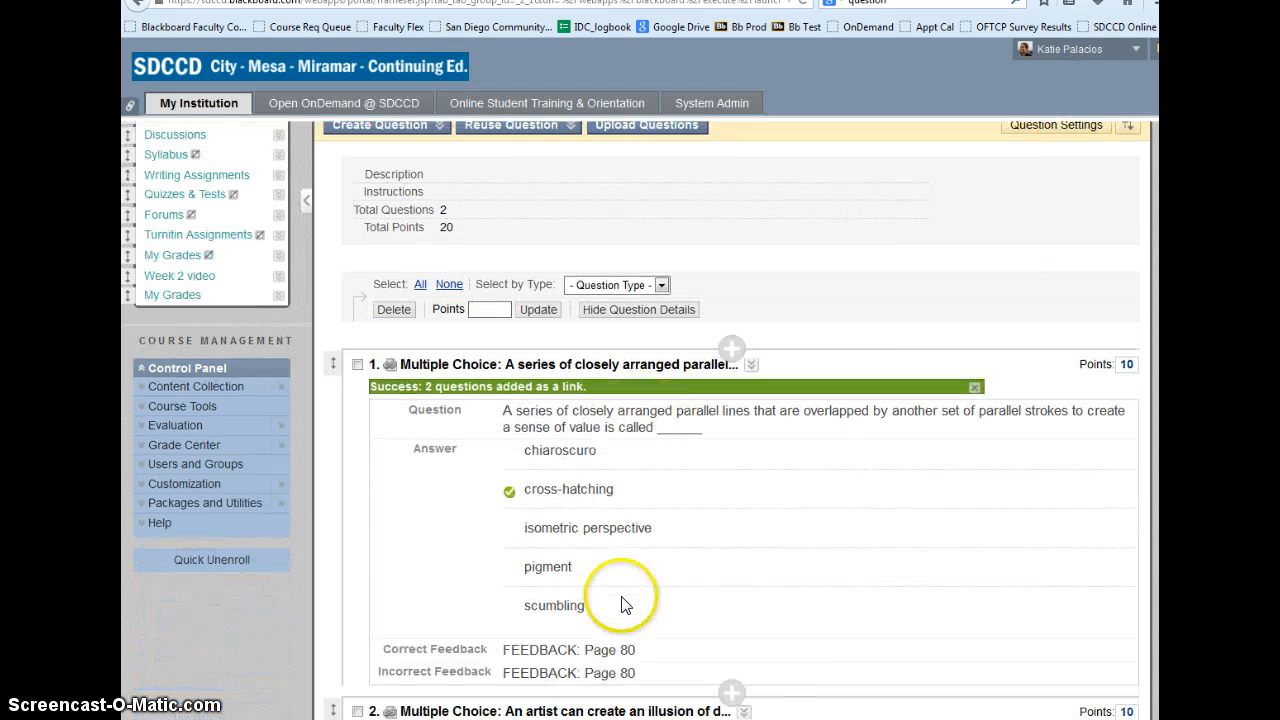
pyautogui.scroll(-3, 615, 600)
pyautogui.scroll(5, 598, 563)
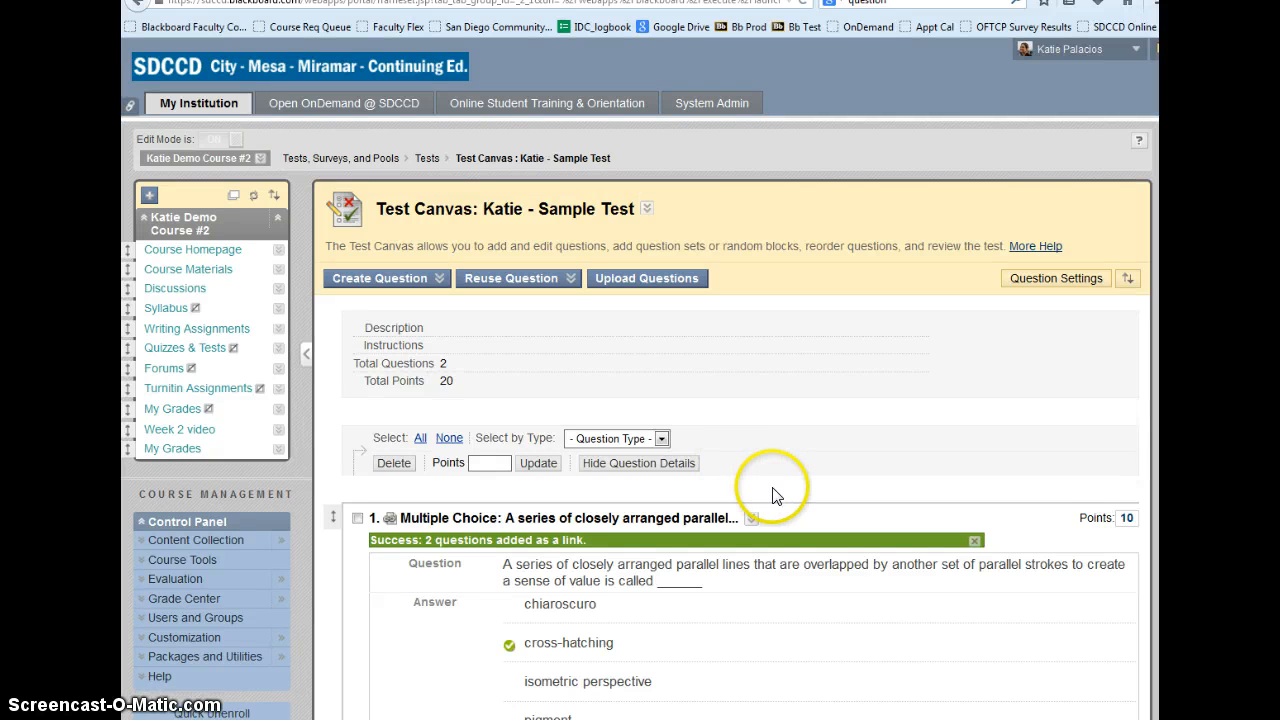
pyautogui.scroll(-1, 768, 487)
pyautogui.scroll(-3, 768, 487)
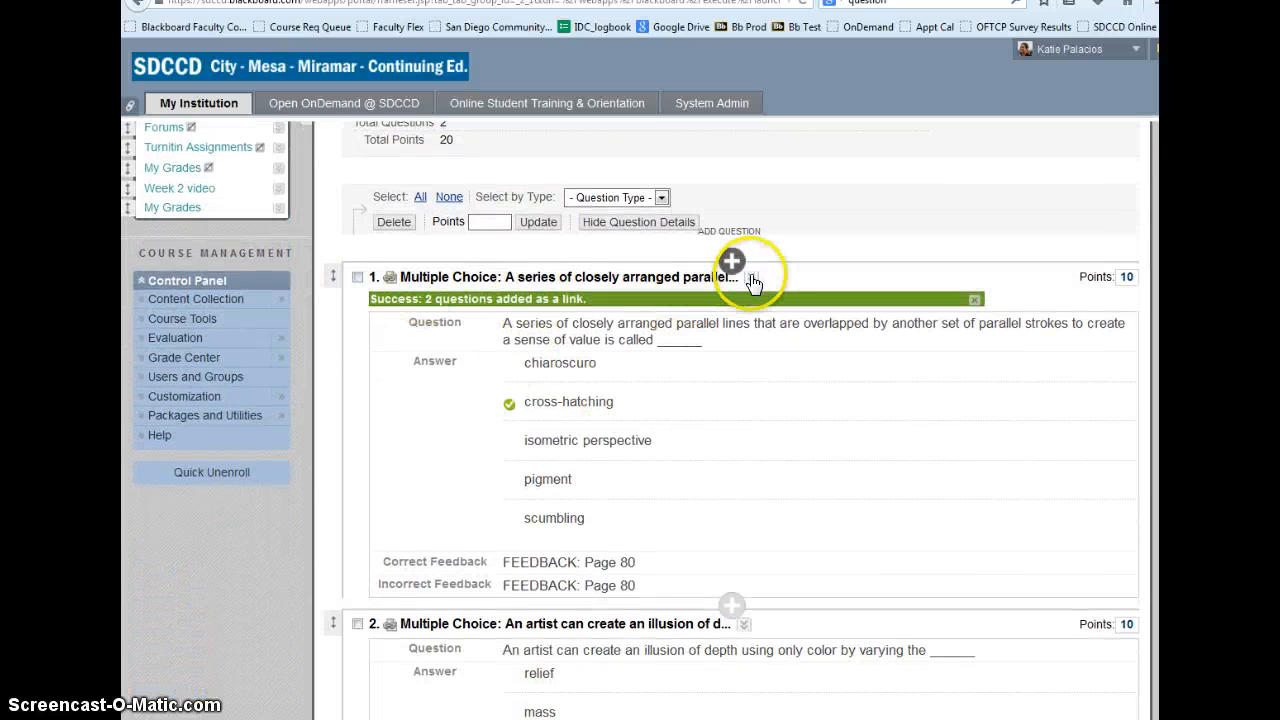
pyautogui.click(751, 280)
pyautogui.click(785, 387)
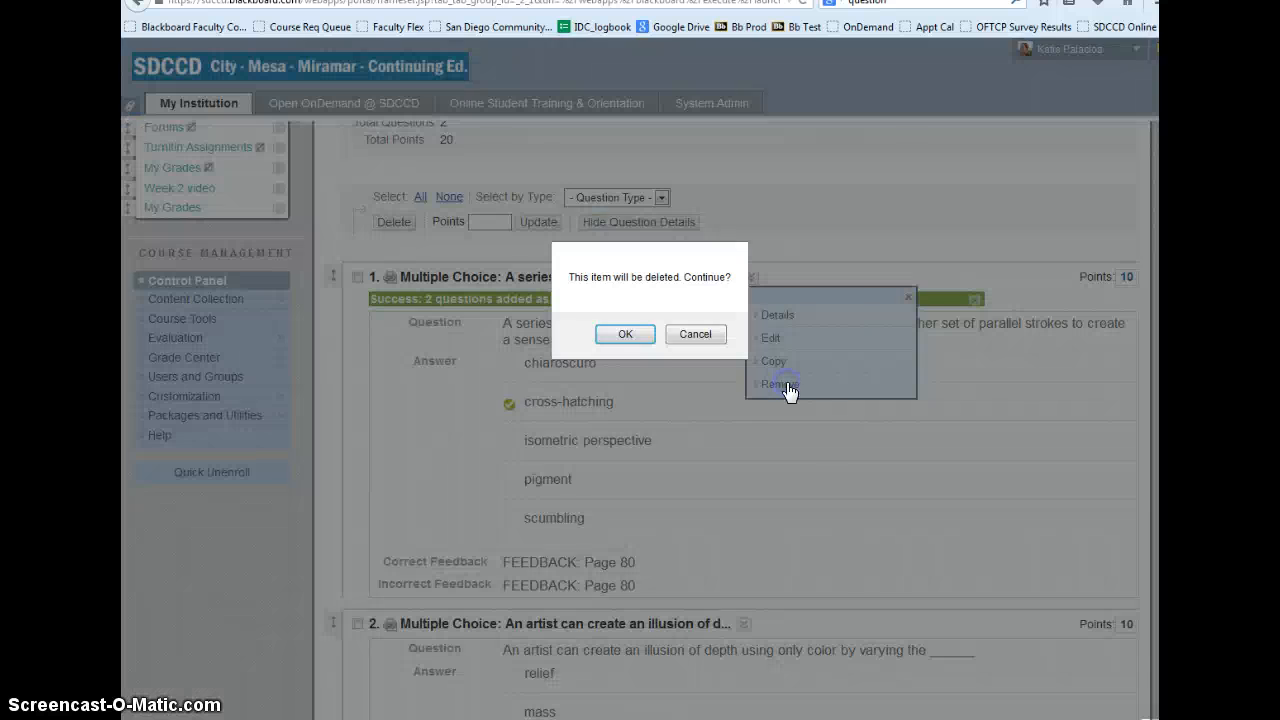
pyautogui.click(625, 334)
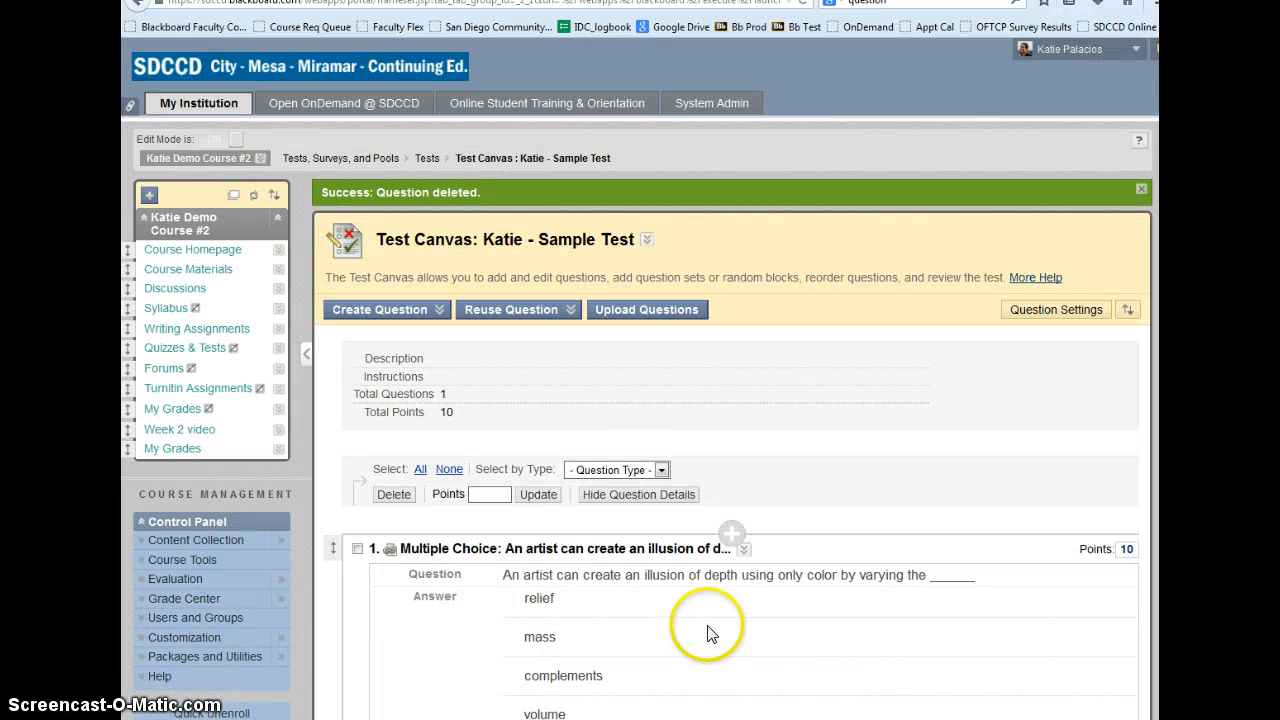
# - Open Find Questions again from the sample test and switch the expanded criteria from Pools to Tests
pyautogui.scroll(-2, 705, 625)
pyautogui.scroll(2, 705, 625)
pyautogui.click(515, 309)
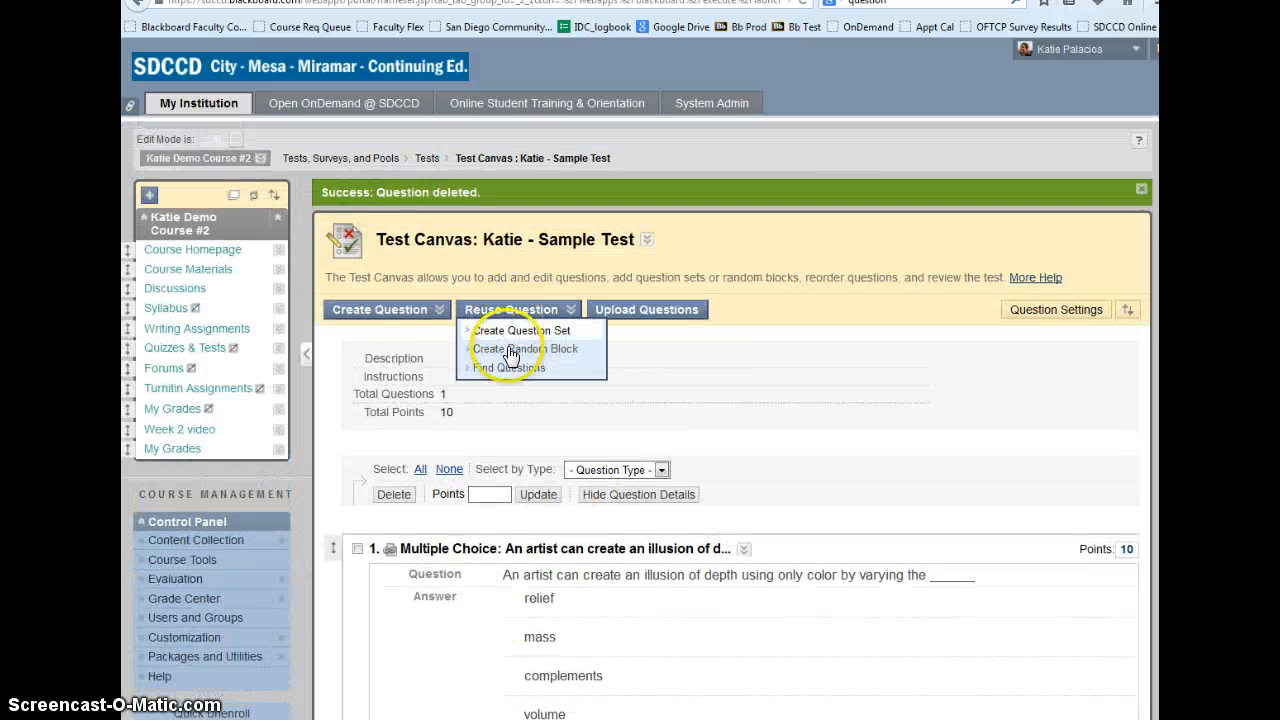
pyautogui.click(757, 686)
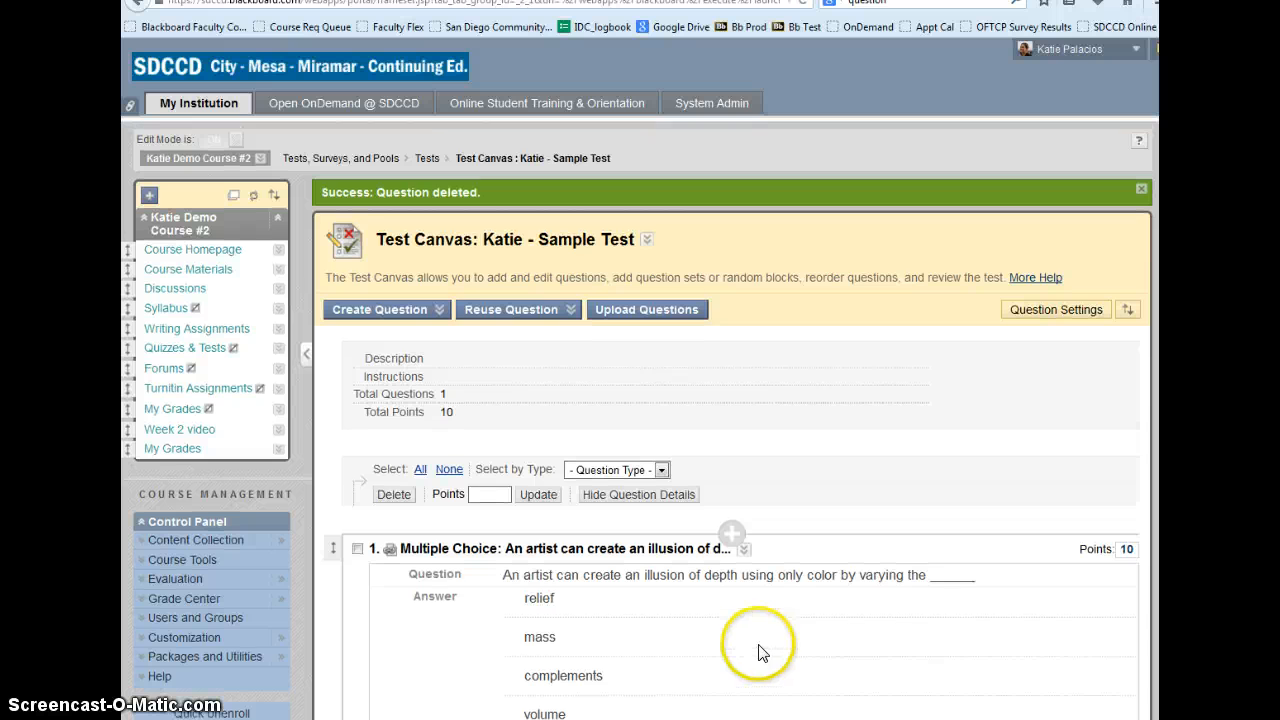
pyautogui.click(495, 309)
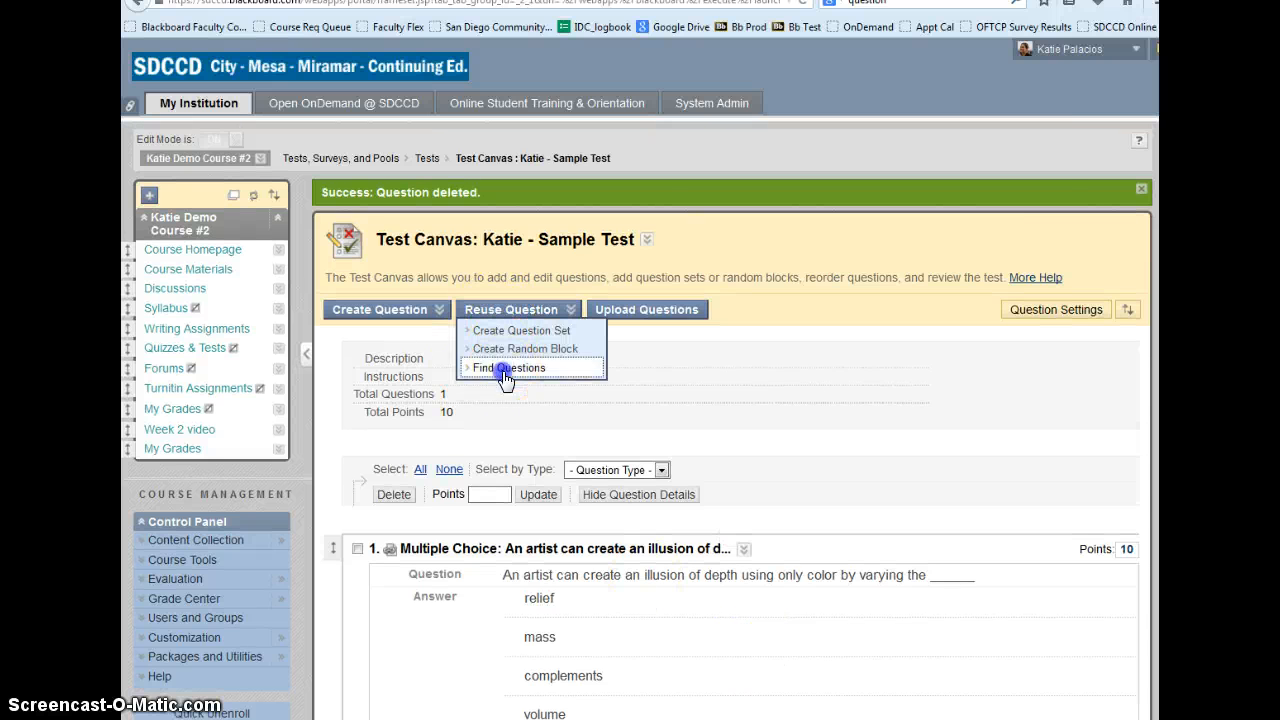
pyautogui.click(506, 366)
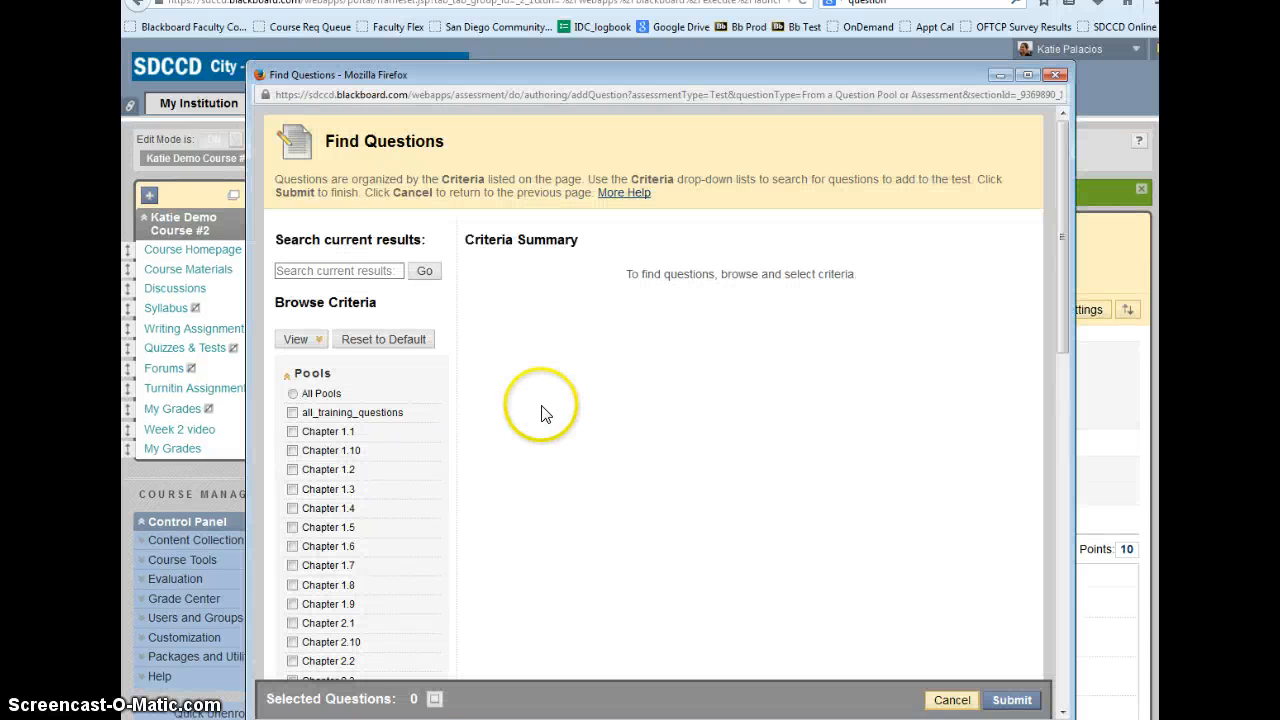
pyautogui.scroll(-5, 566, 469)
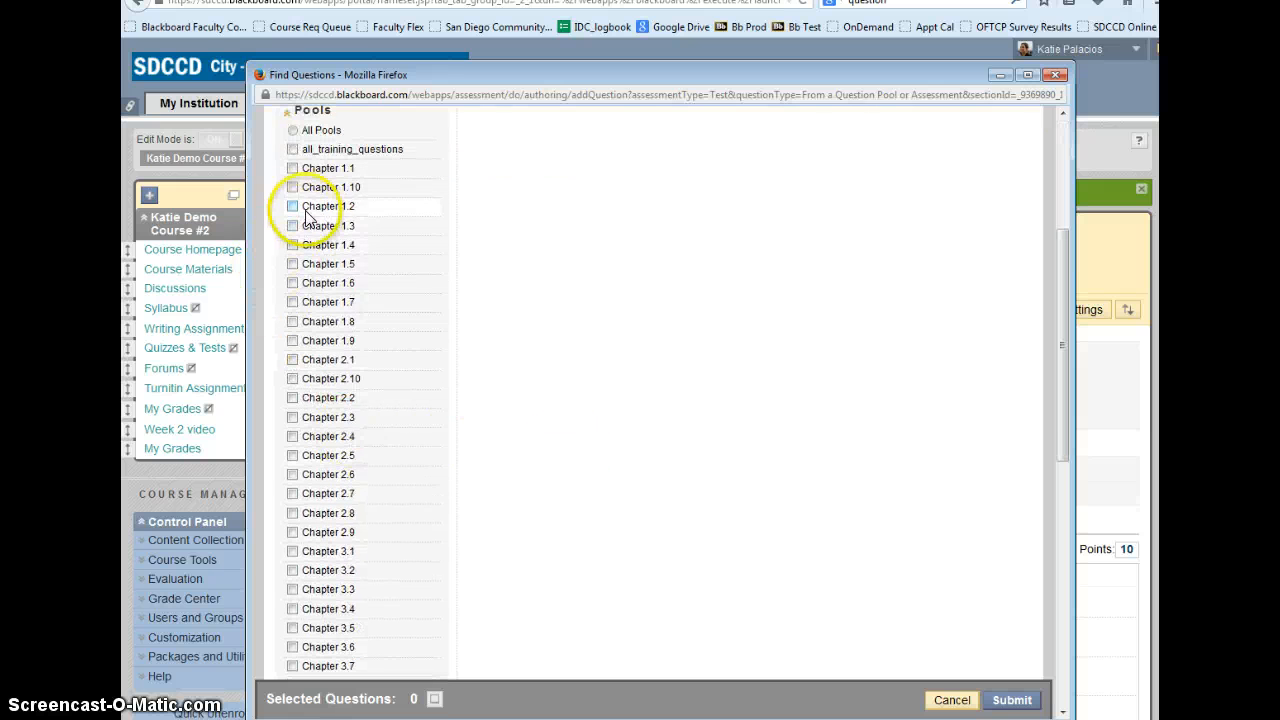
pyautogui.click(288, 113)
pyautogui.click(292, 405)
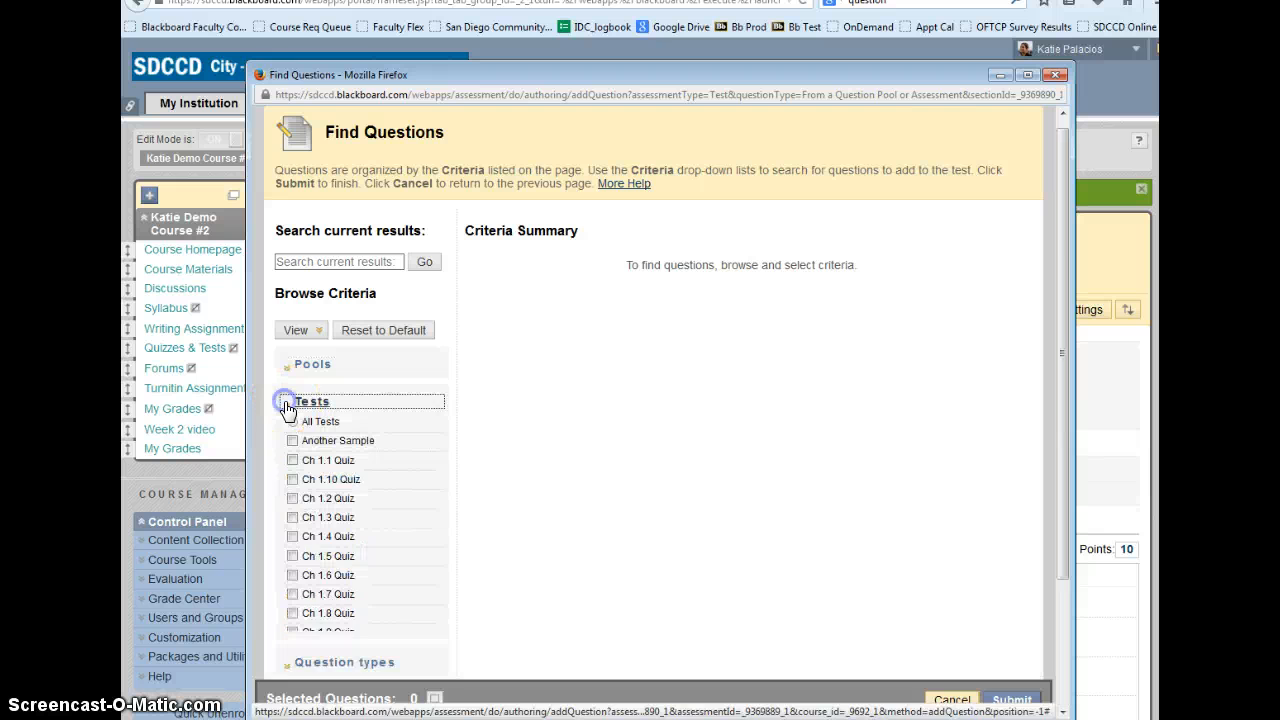
# - Look through the tests available as criteria, review the collapsed criteria categories, and close Find Questions without selecting anything
pyautogui.scroll(-5, 340, 600)
pyautogui.scroll(5, 350, 590)
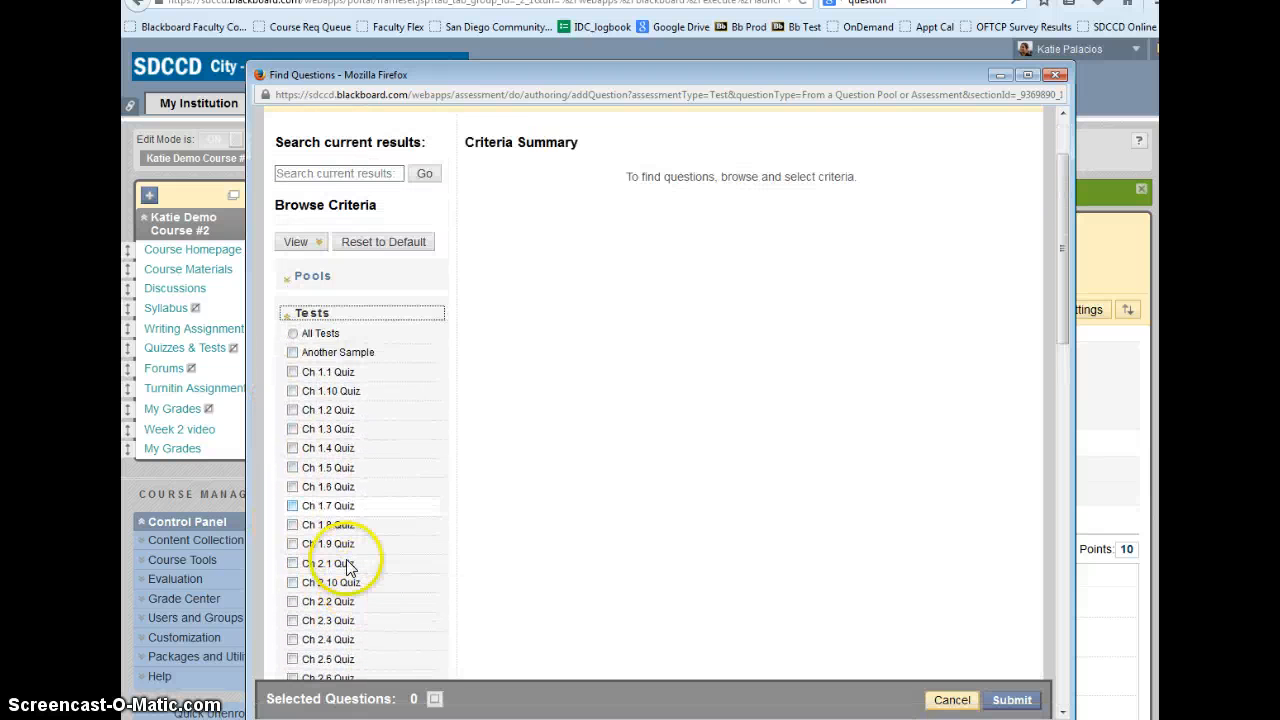
pyautogui.click(283, 314)
pyautogui.click(671, 580)
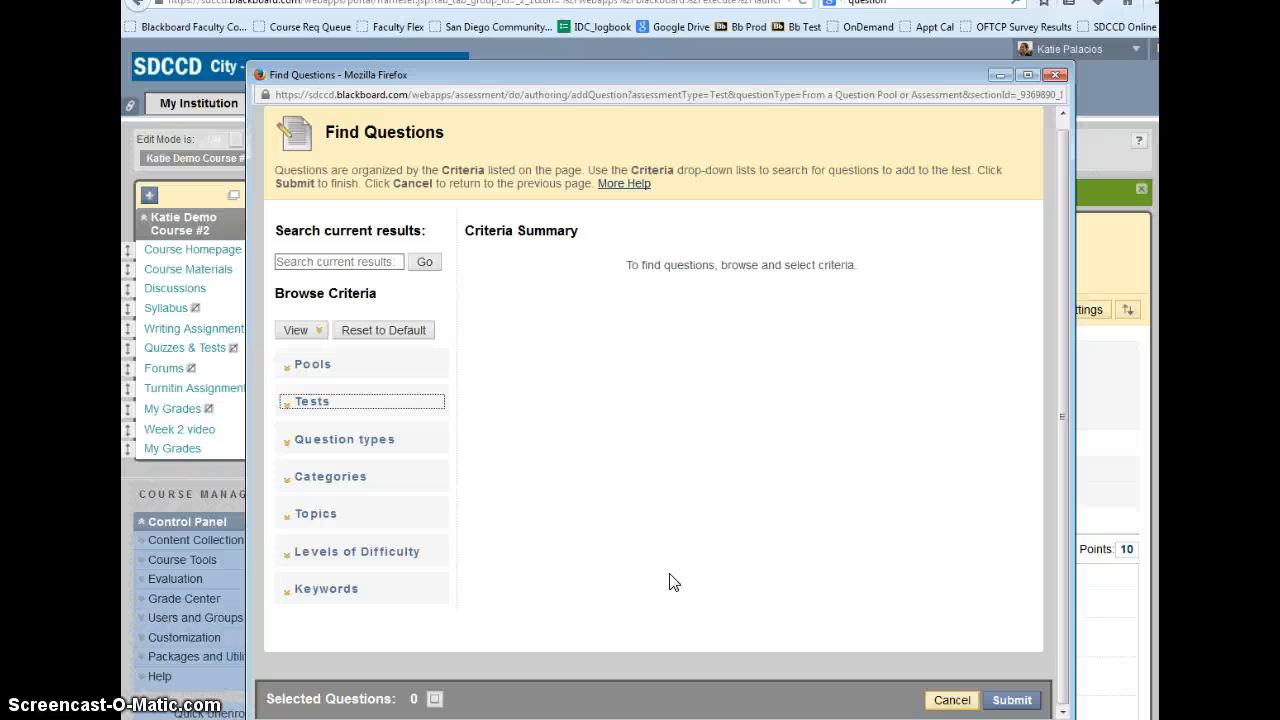
pyautogui.click(288, 408)
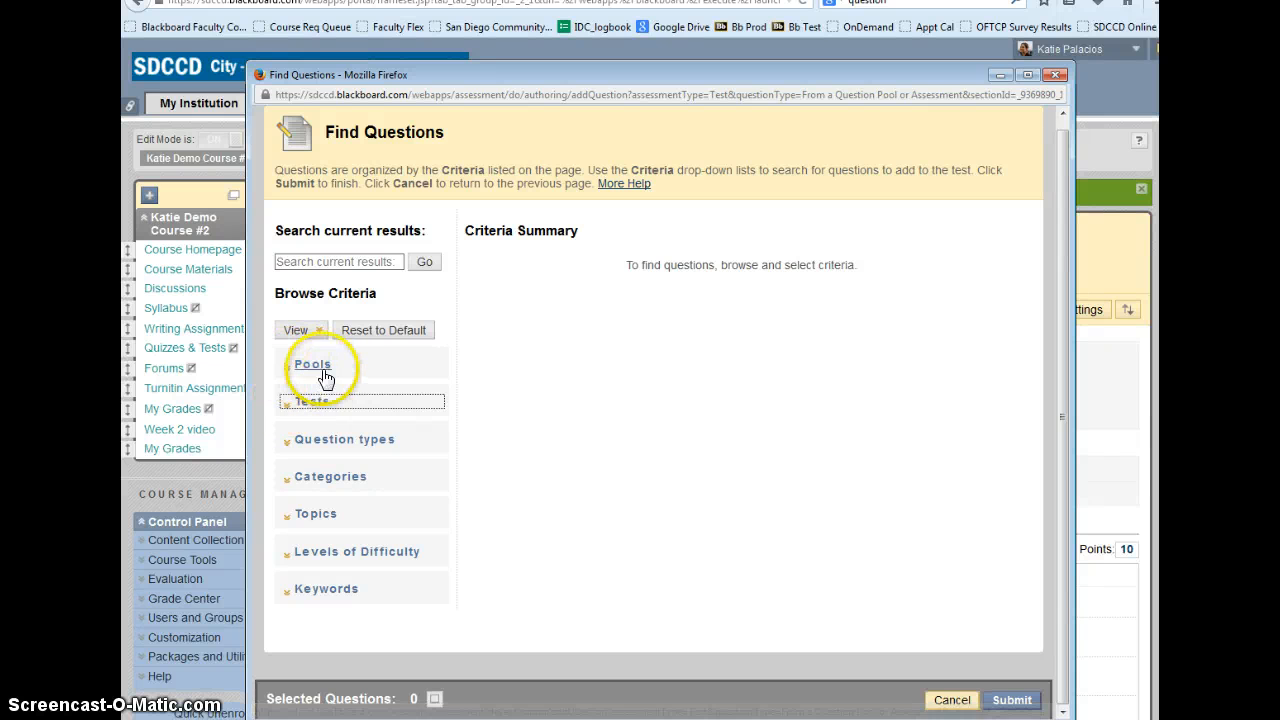
pyautogui.click(288, 401)
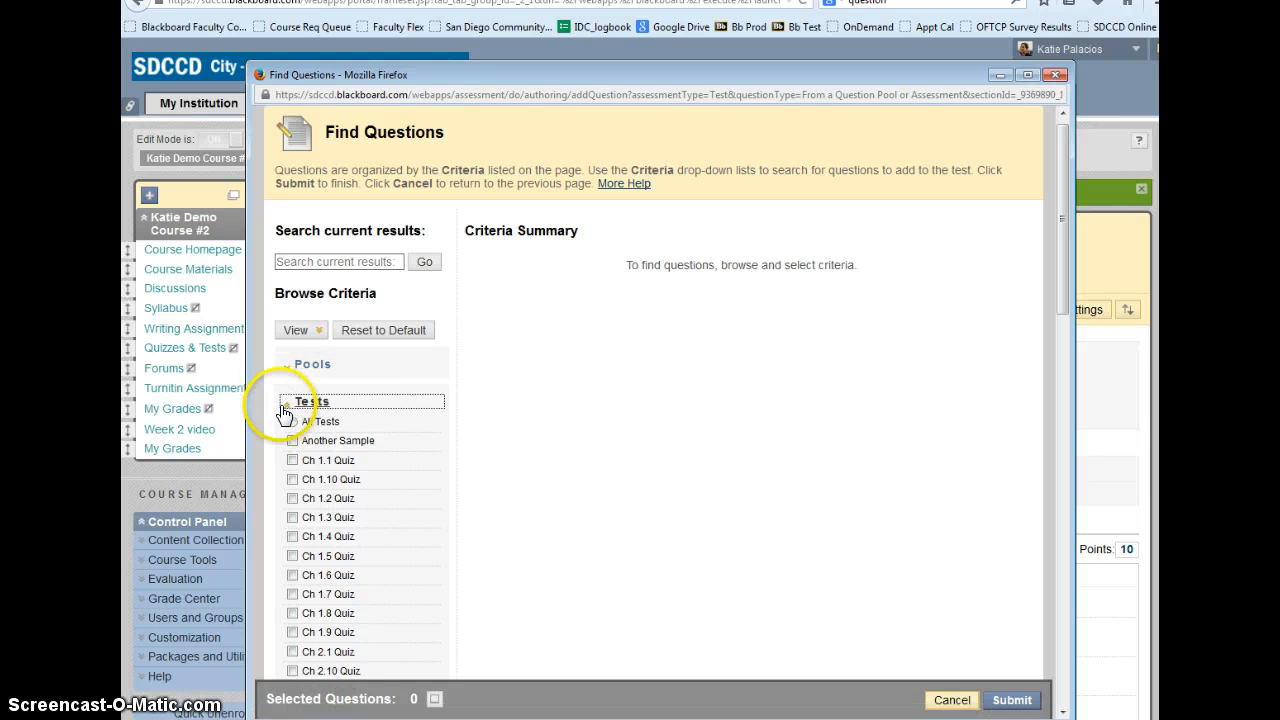
pyautogui.click(1055, 75)
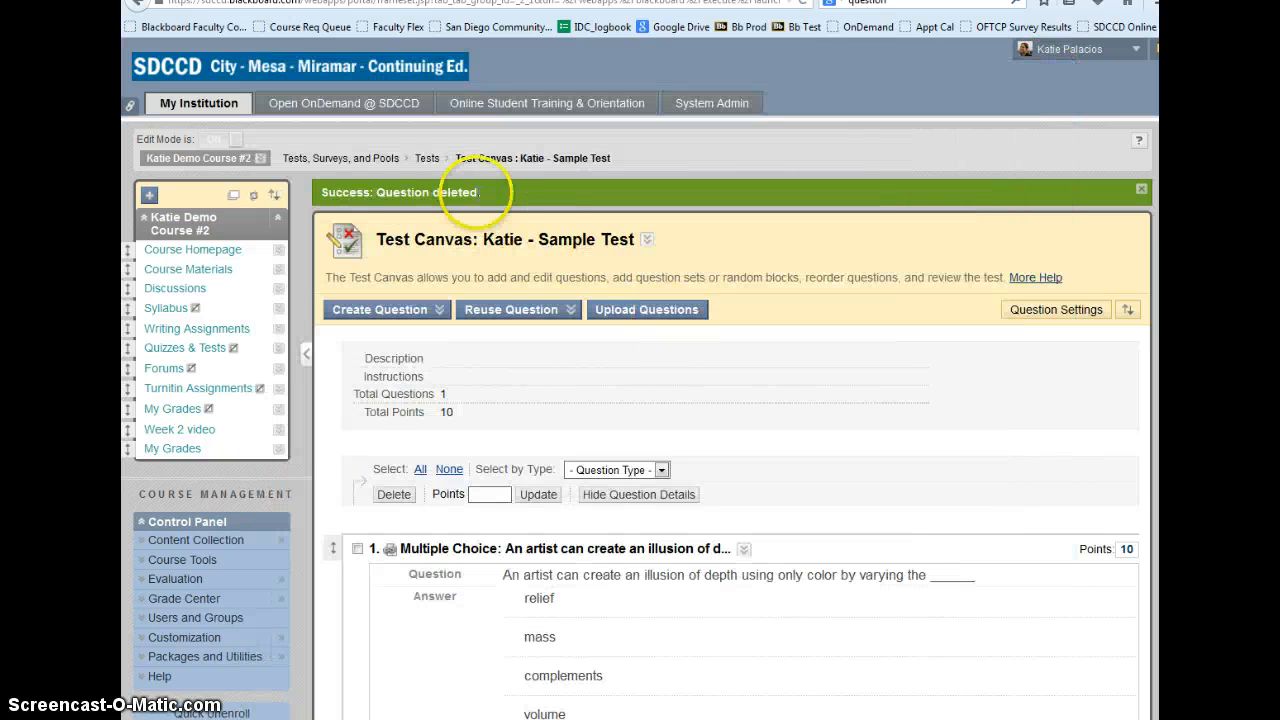
# - Open the Ch 1.1 Quiz for editing from the tests list and examine the options available for its first question
pyautogui.click(428, 161)
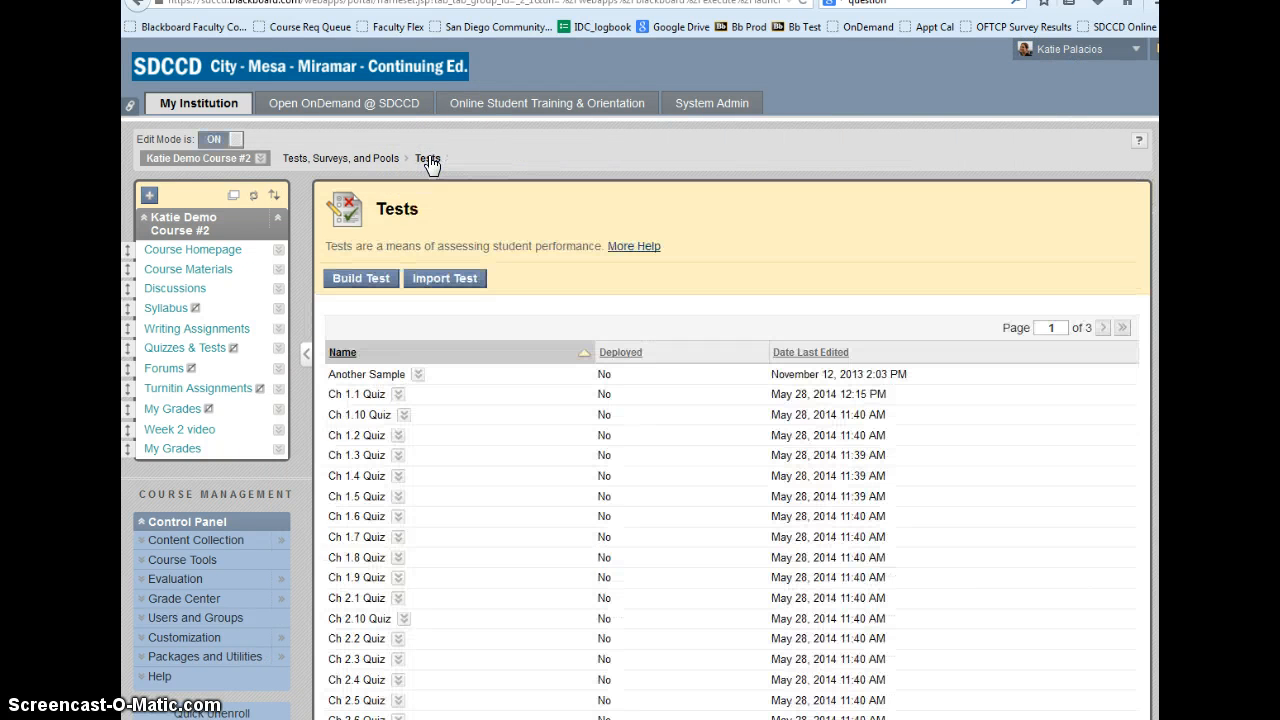
pyautogui.click(398, 396)
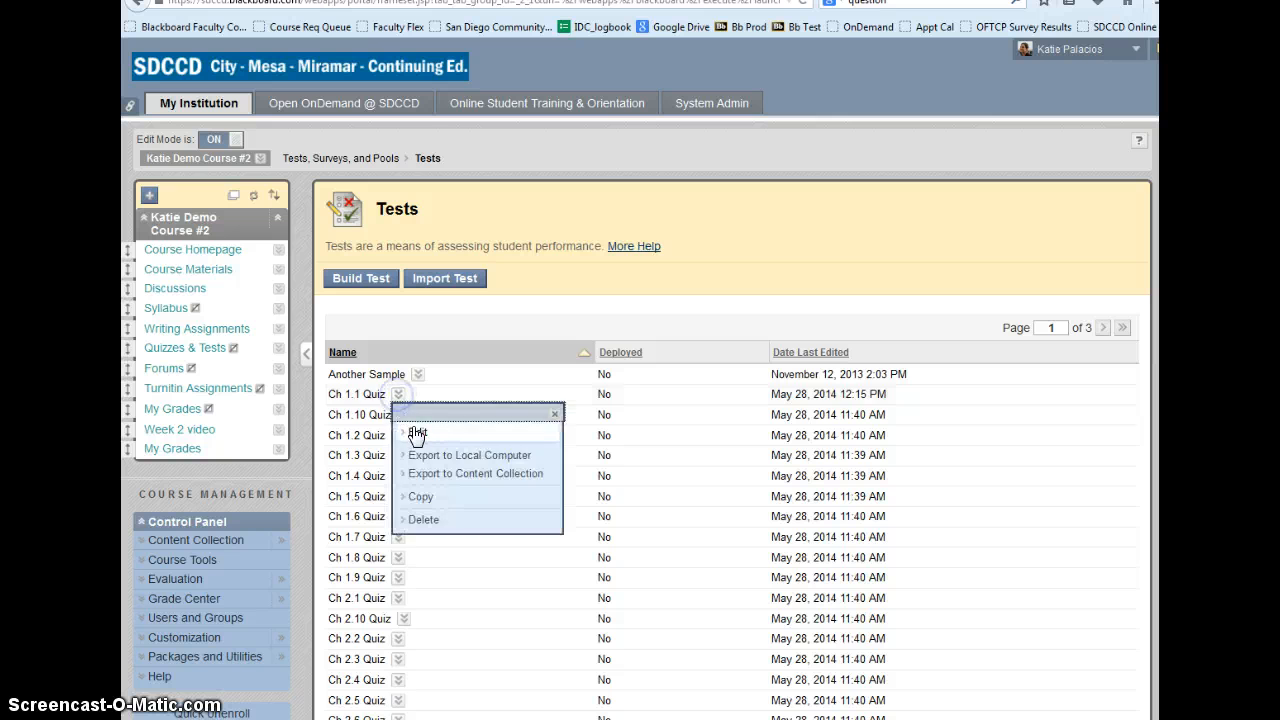
pyautogui.click(417, 436)
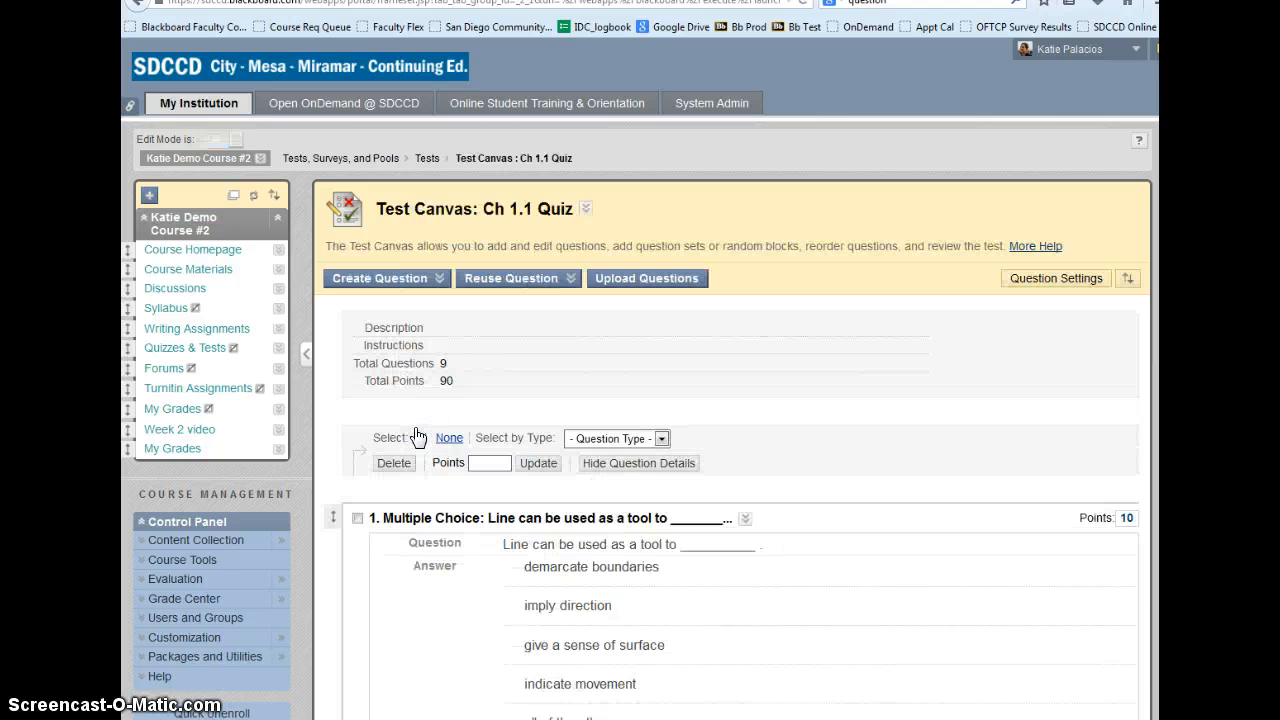
pyautogui.scroll(-2, 471, 486)
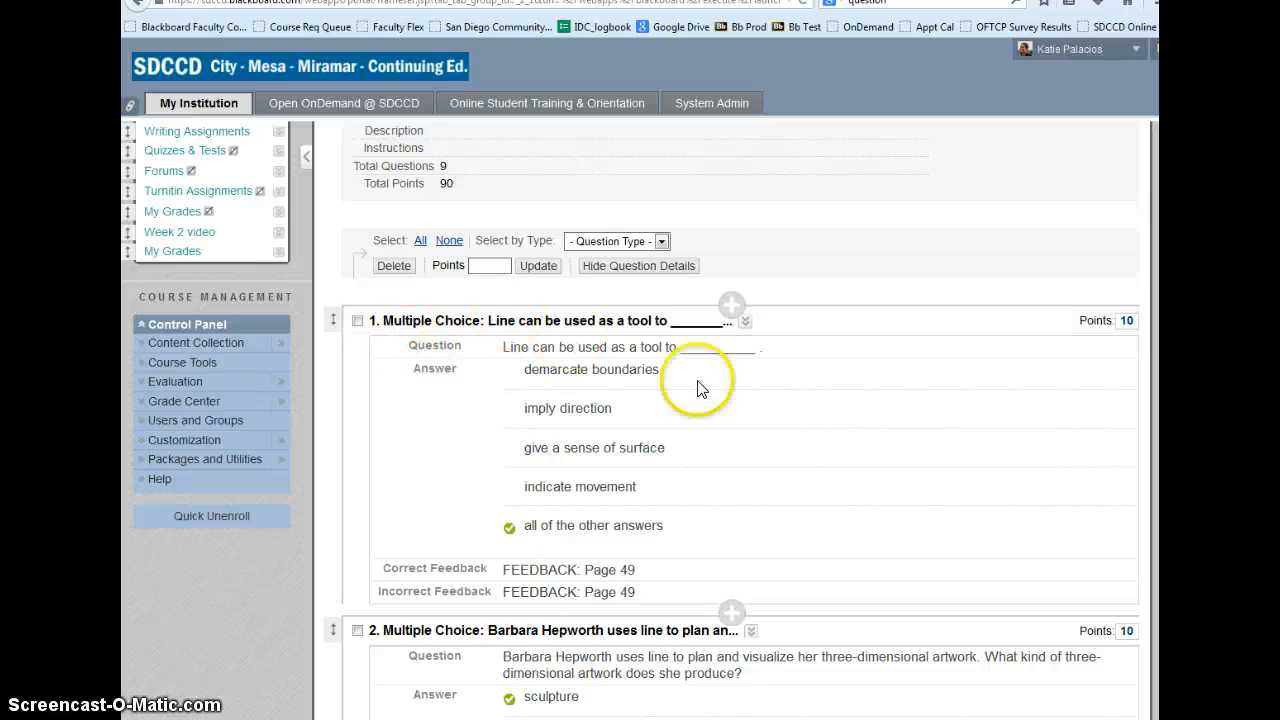
pyautogui.click(745, 322)
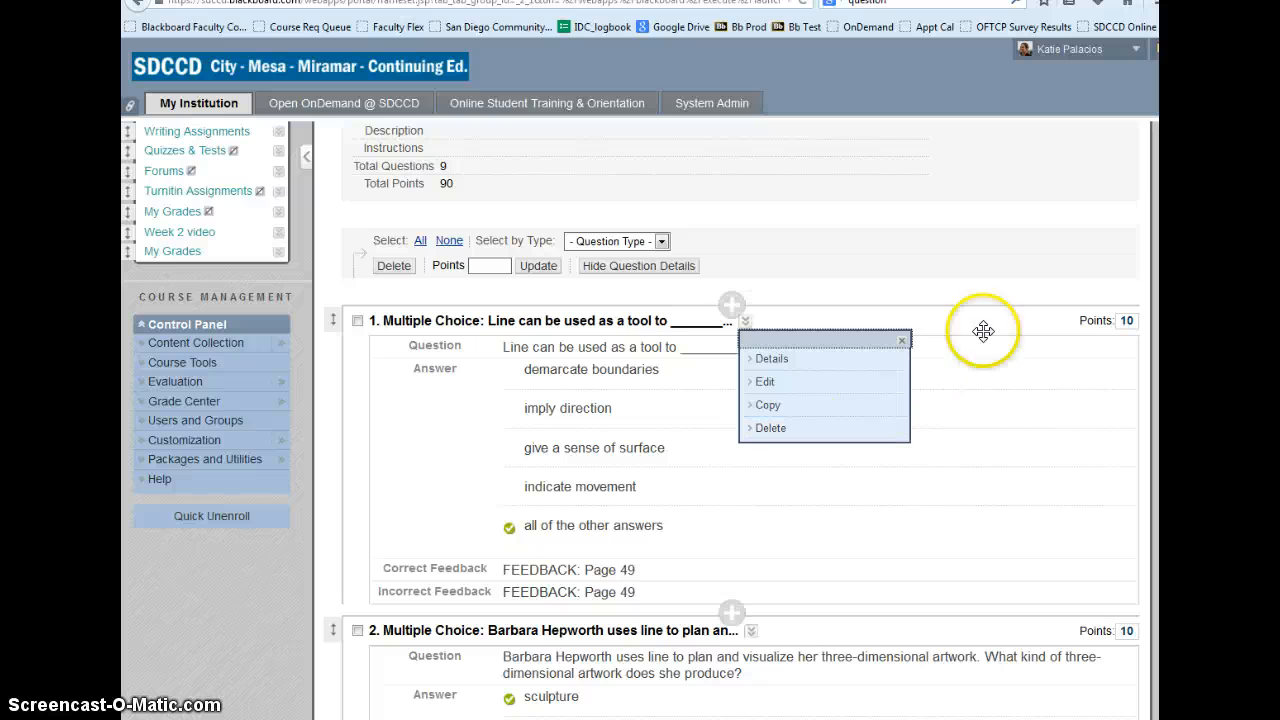
pyautogui.click(901, 340)
pyautogui.scroll(2, 870, 461)
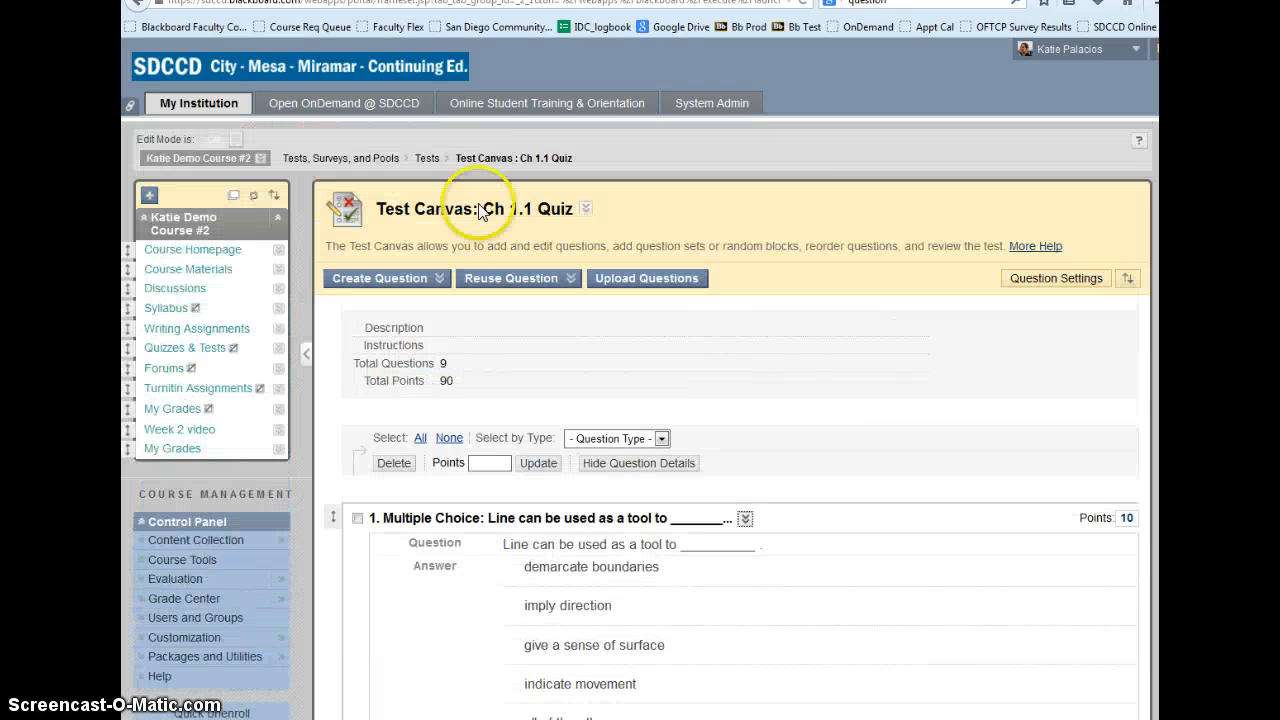
# - Return to the tests list, show all tests on one page, and open the sample test for editing
pyautogui.click(425, 160)
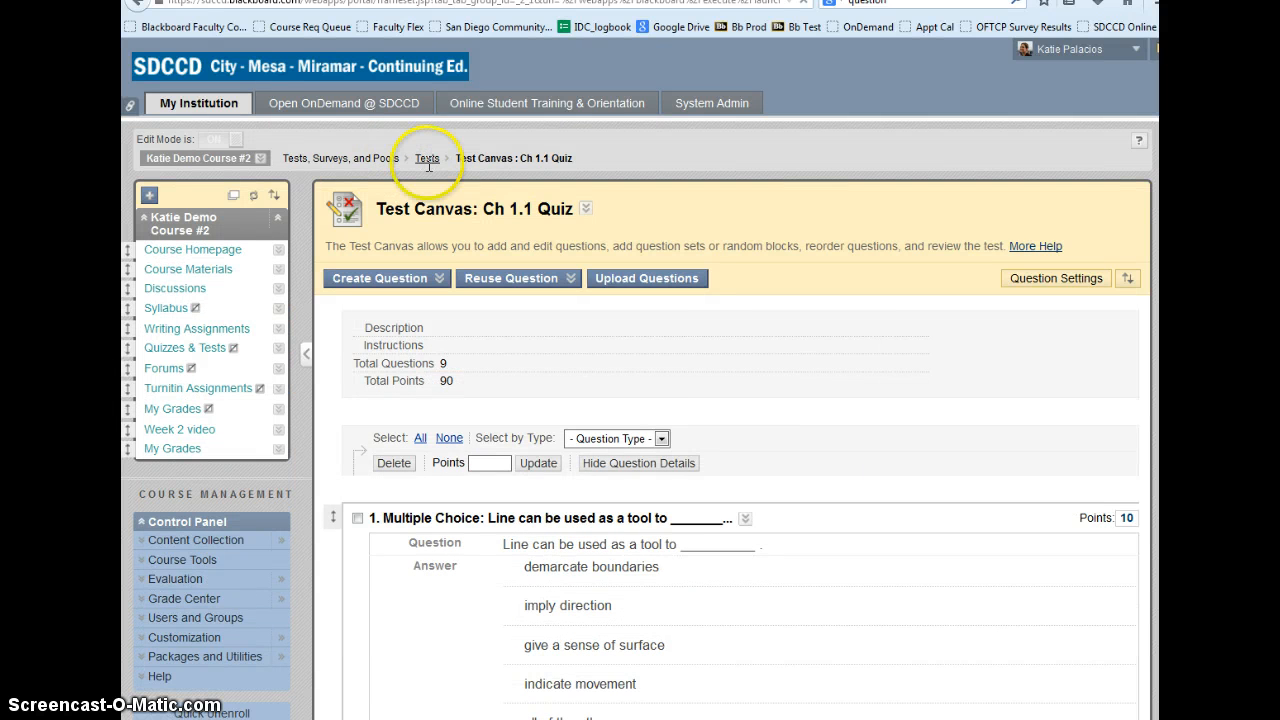
pyautogui.scroll(-2, 475, 610)
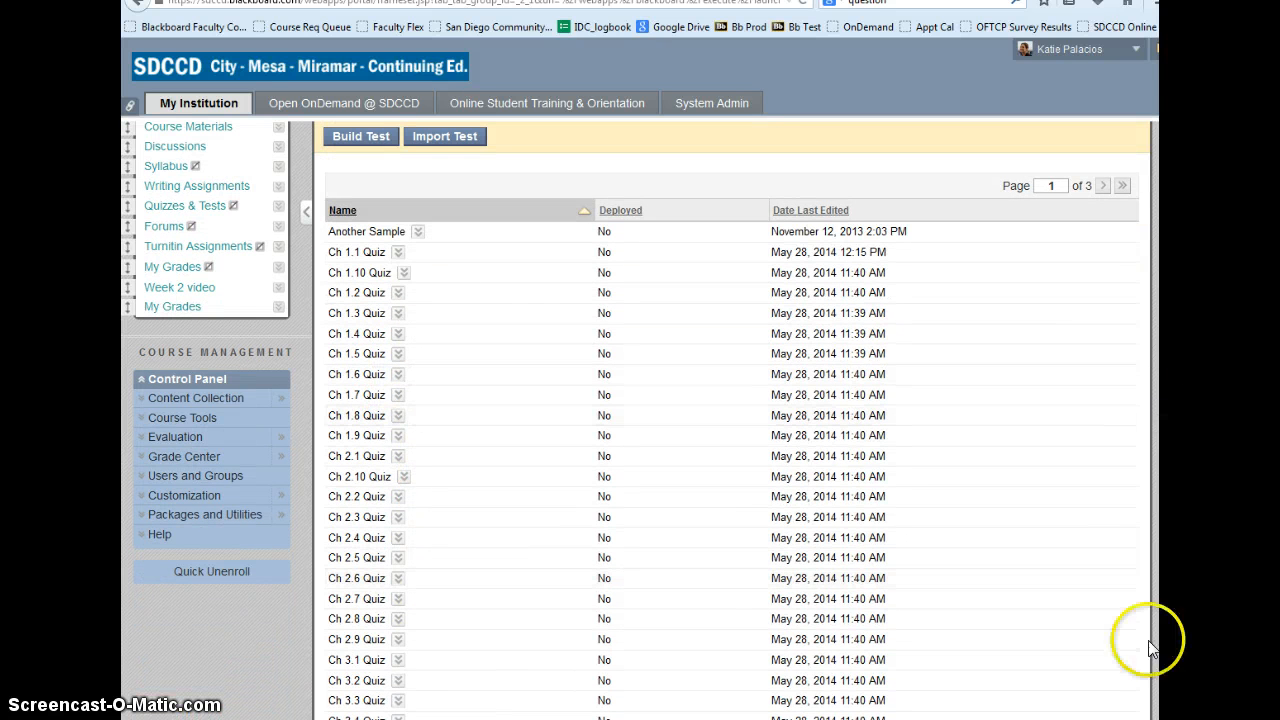
pyautogui.click(1040, 718)
pyautogui.scroll(-7, 668, 515)
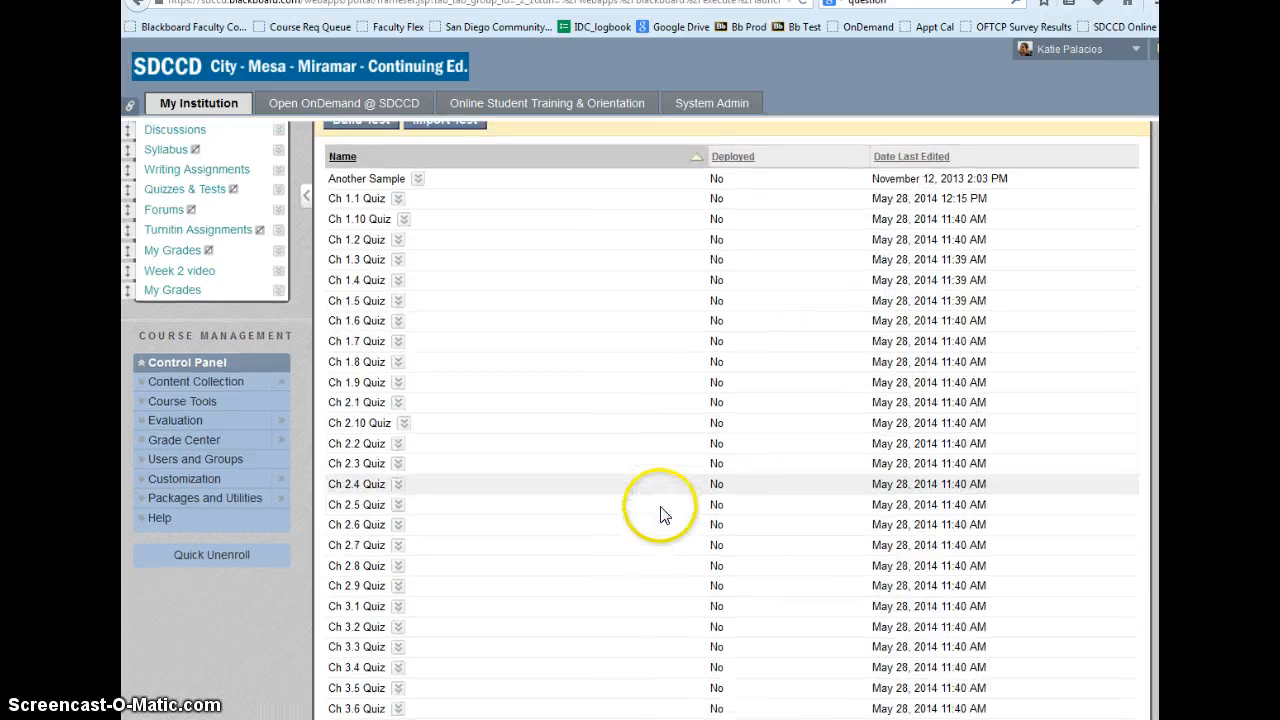
pyautogui.click(435, 580)
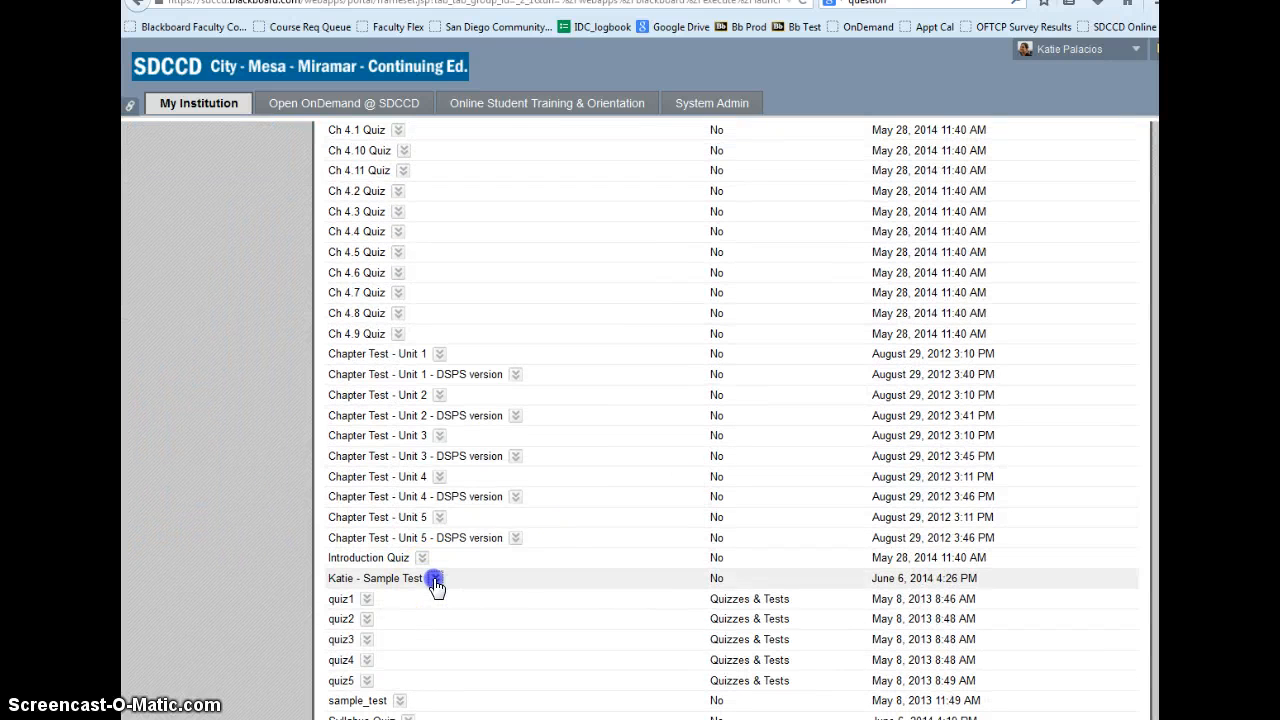
pyautogui.click(481, 471)
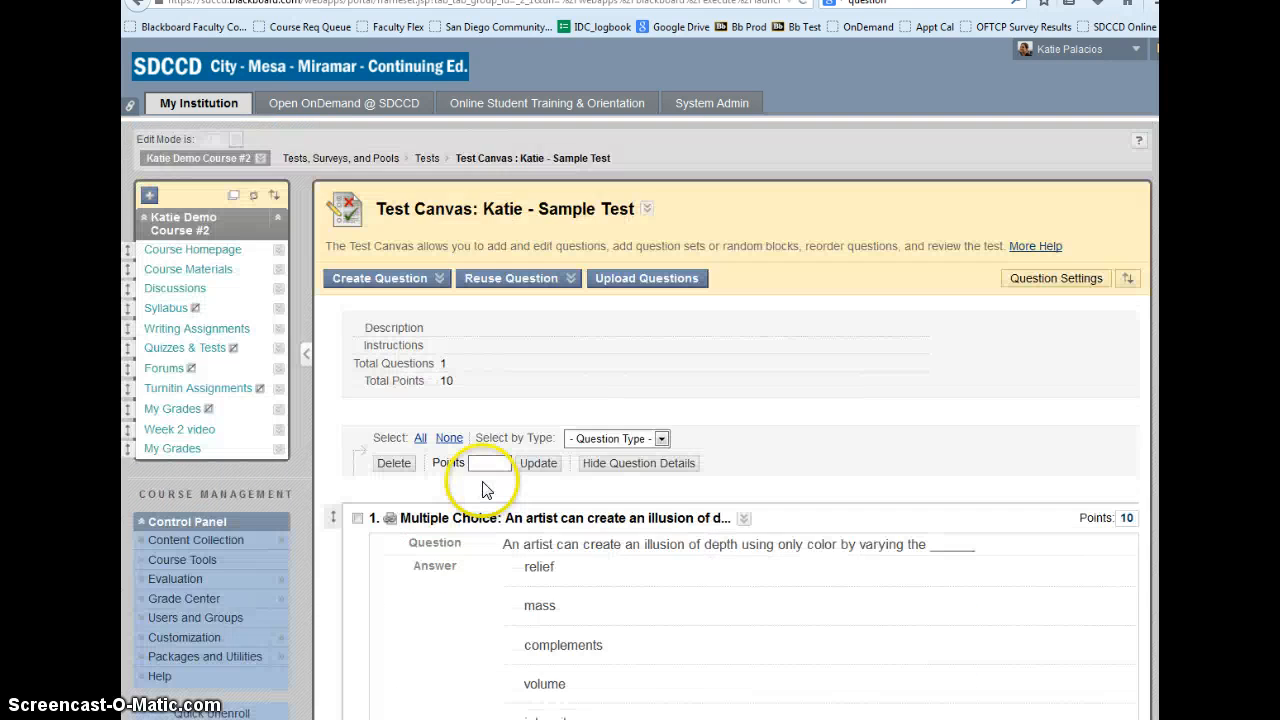
# - Examine the options available for the linked question about the illusion of depth in the sample test
pyautogui.scroll(-3, 486, 491)
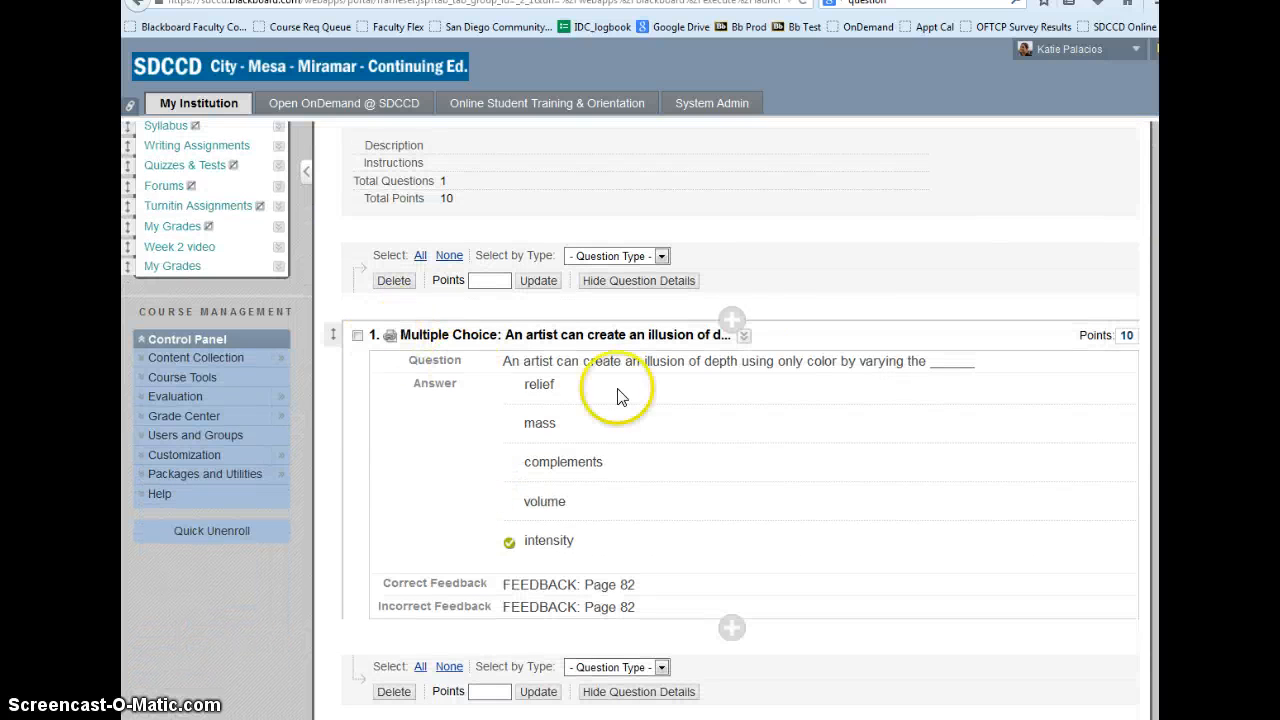
pyautogui.click(744, 335)
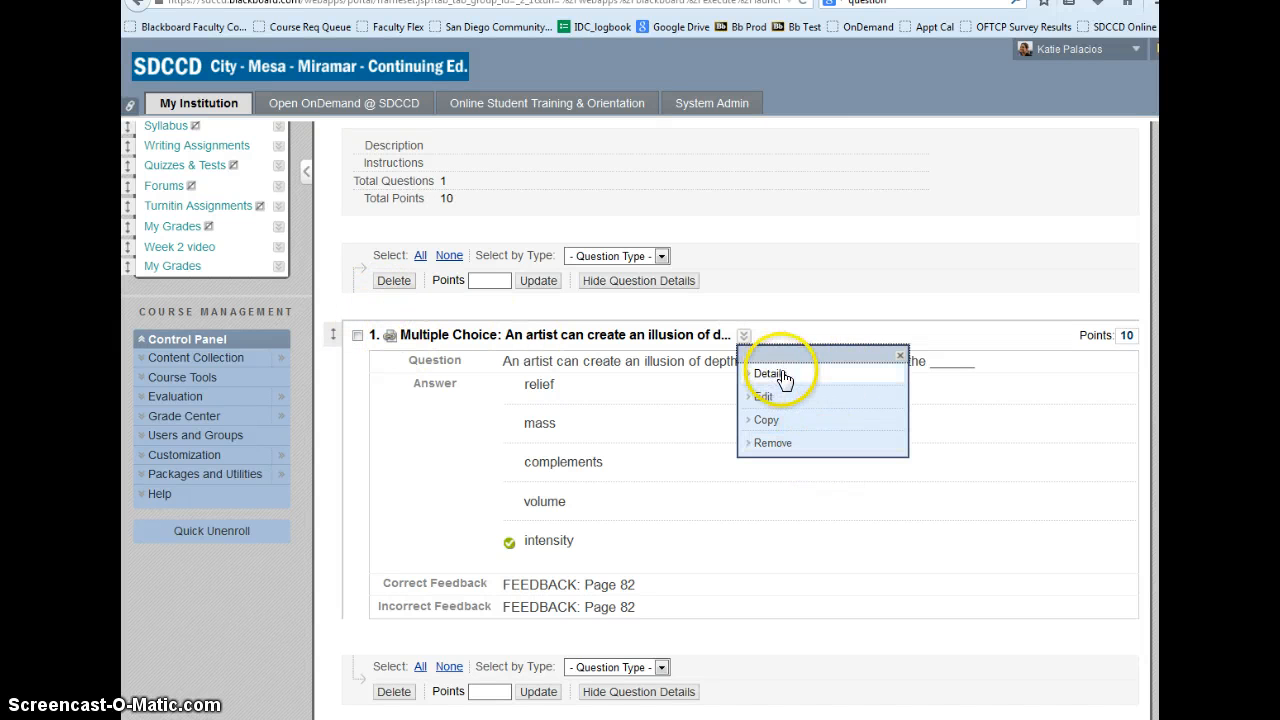
pyautogui.click(783, 445)
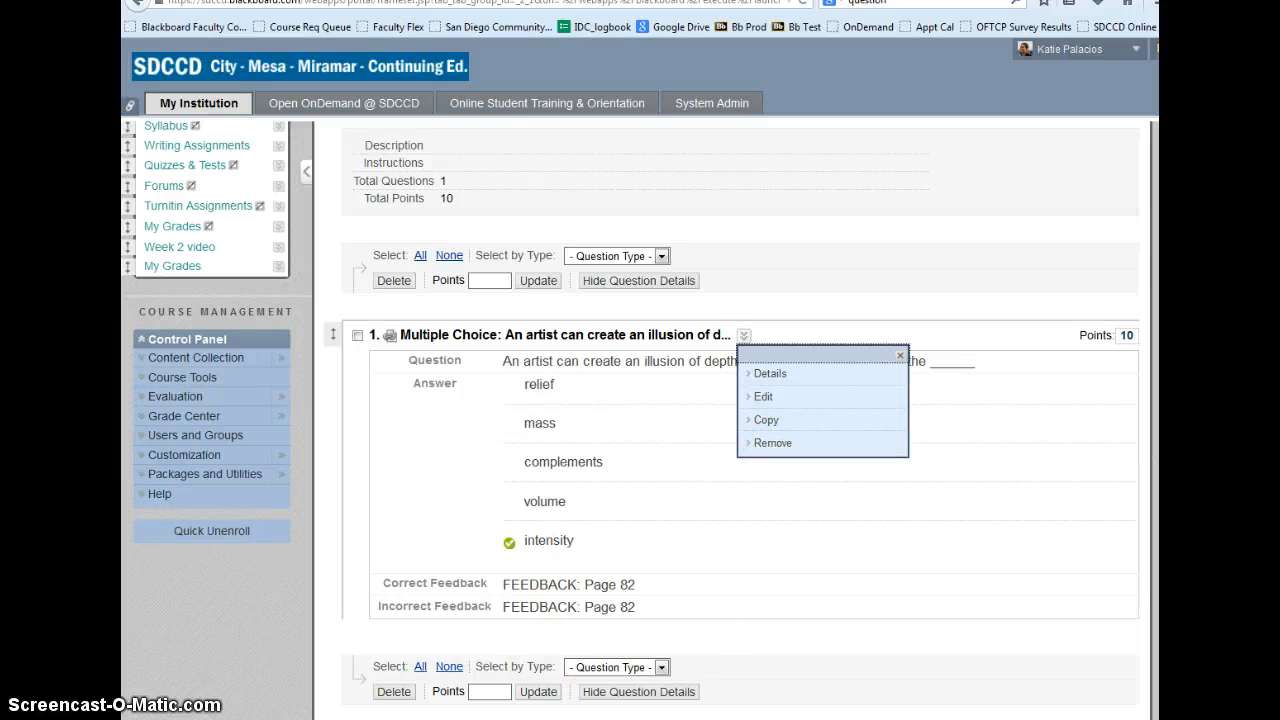